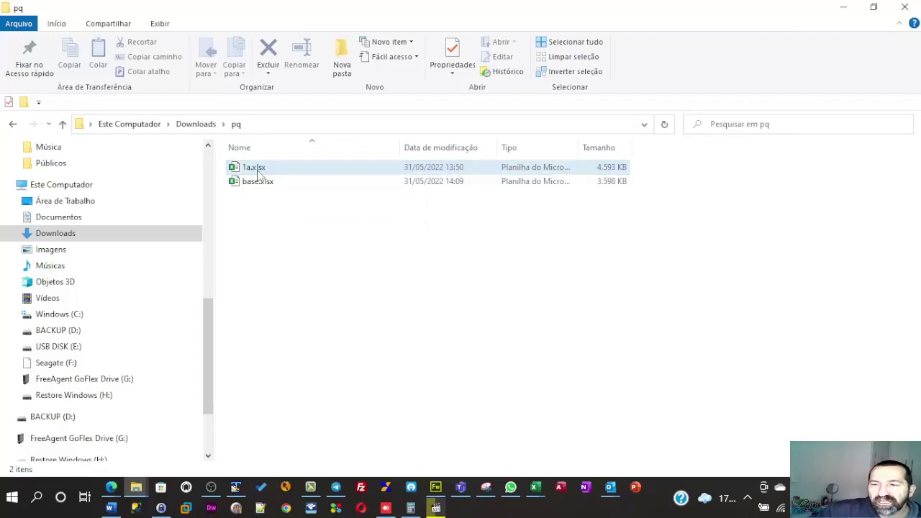
left_click(285, 170)
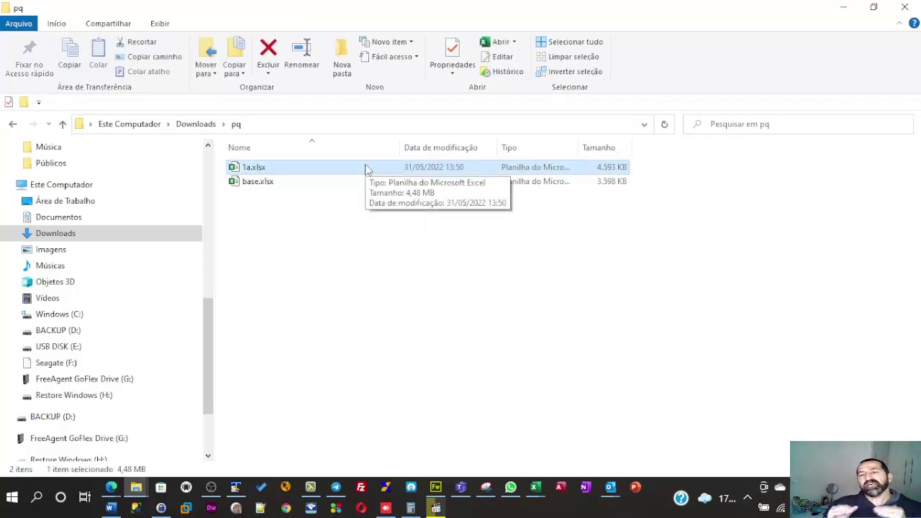
left_click(263, 183)
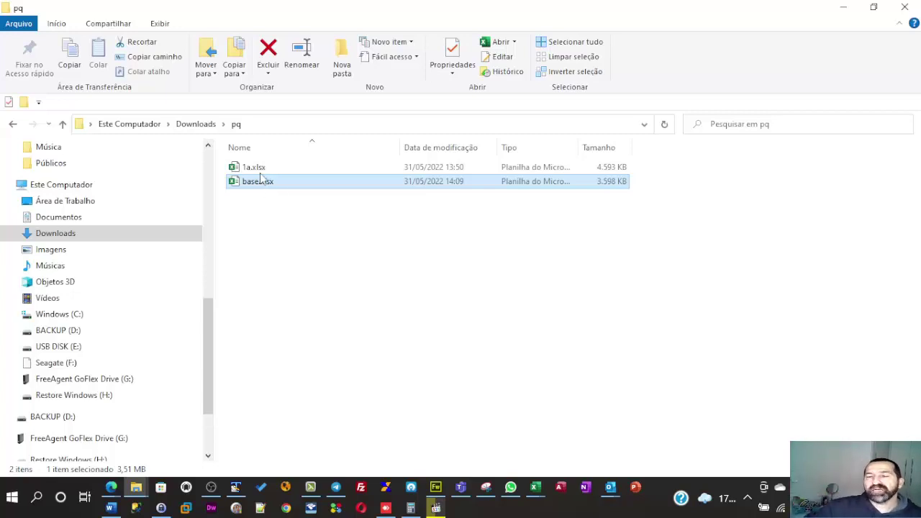
left_click(259, 171)
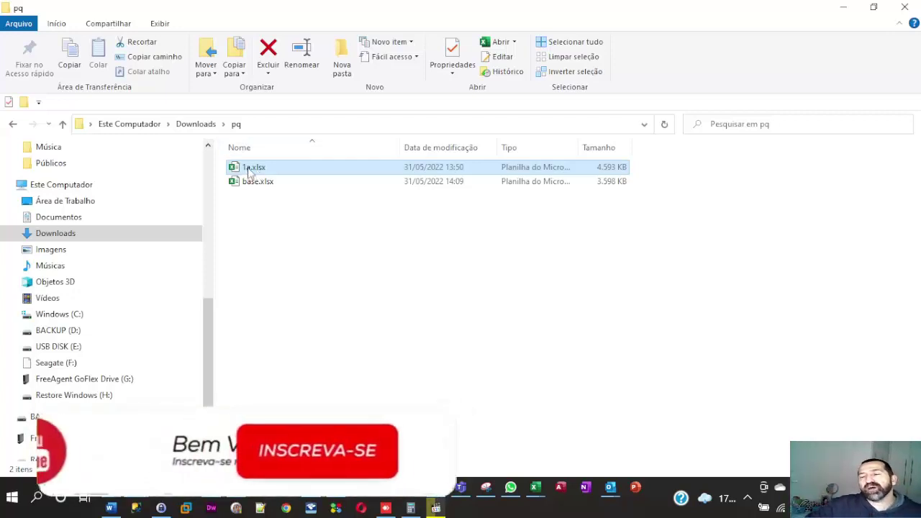
left_click(257, 185)
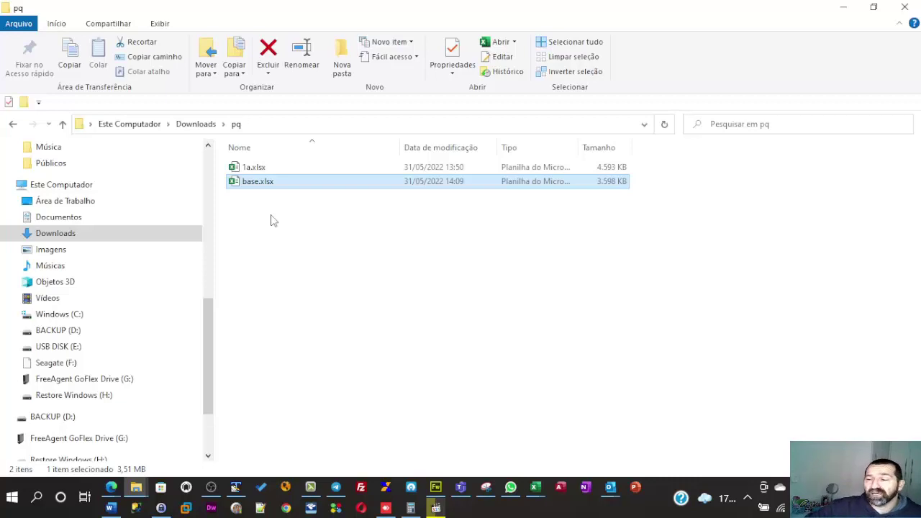
- Switch to Excel and examine the columns of the open workbooks 1a.xlsx and base.xlsx
left_click(535, 487)
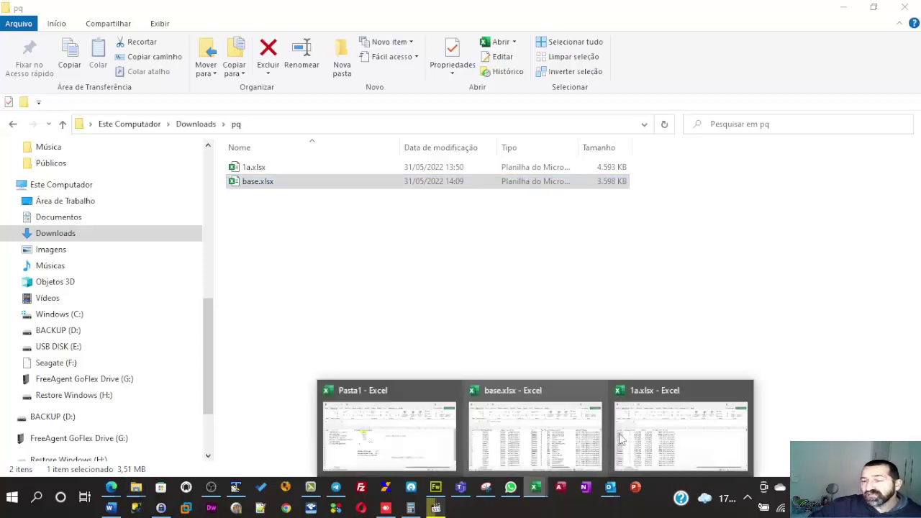
left_click(620, 439)
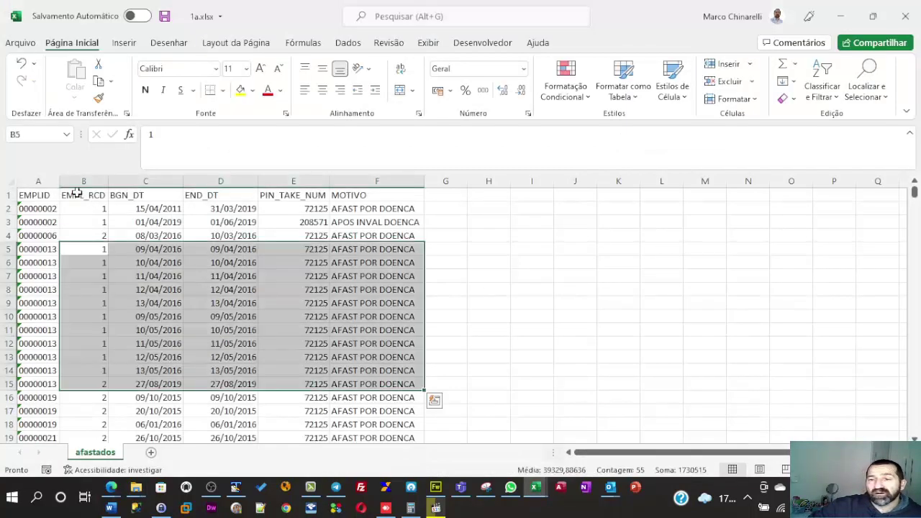
left_click(111, 238)
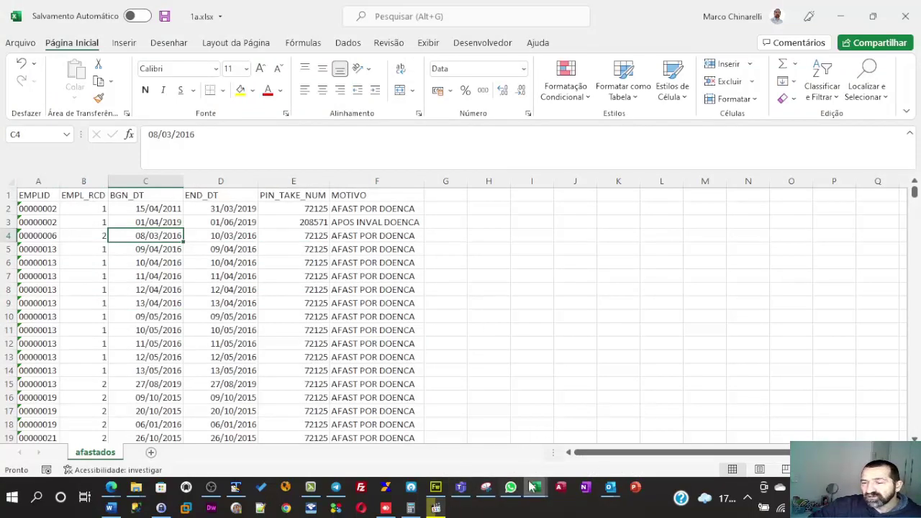
mouse_move(531, 487)
left_click(521, 451)
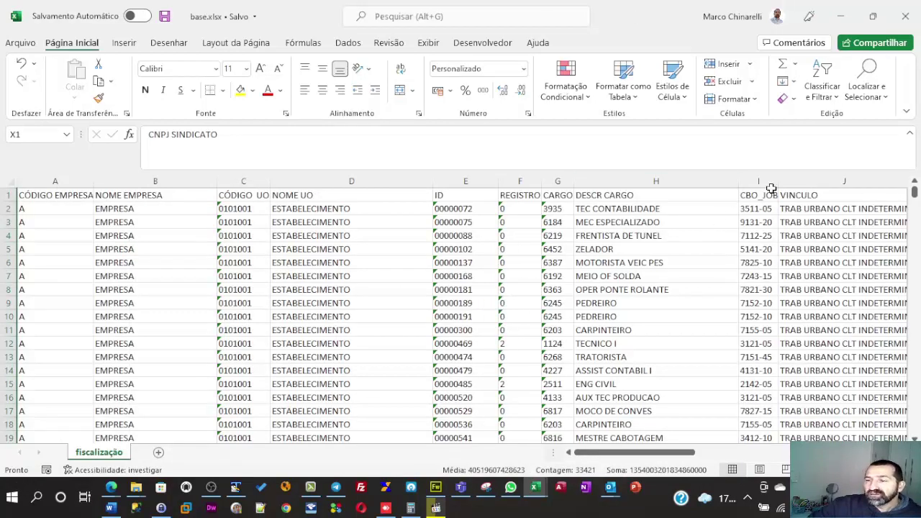
- Close the base.xlsx and 1a.xlsx workbooks and create a new blank workbook
left_click(905, 16)
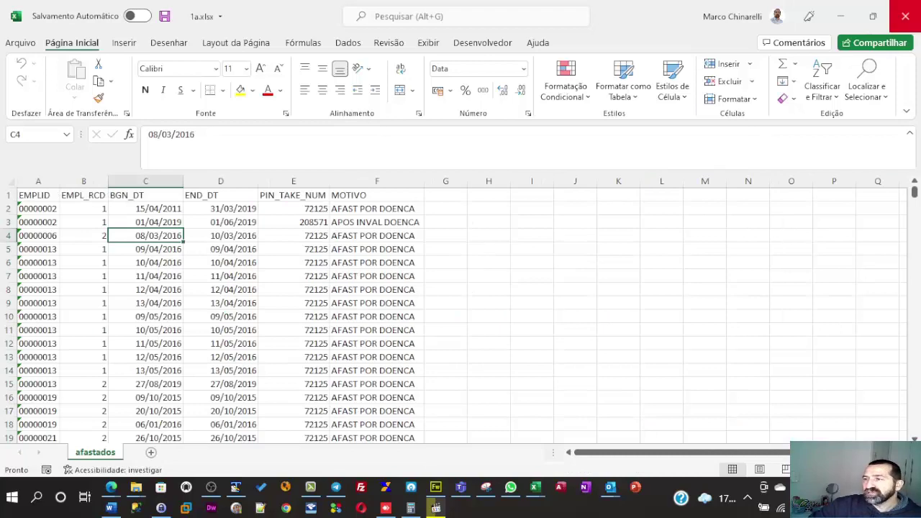
left_click(905, 16)
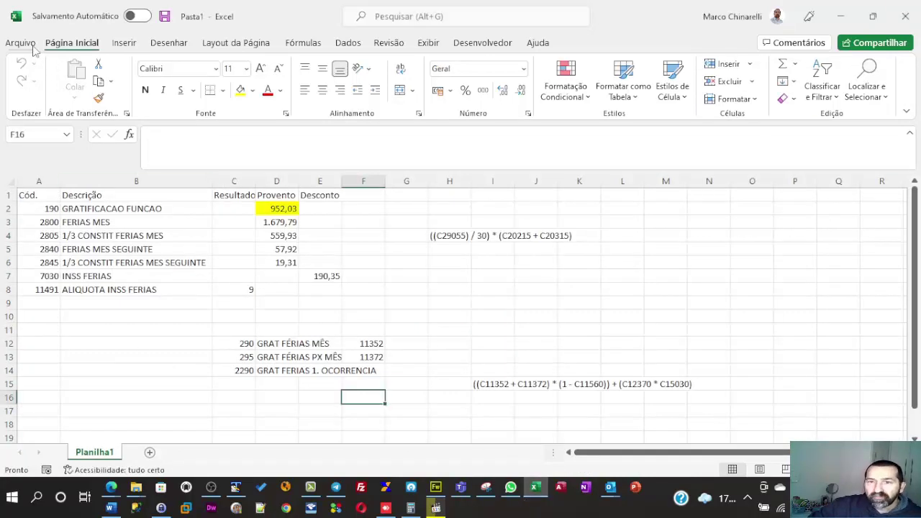
left_click(32, 48)
left_click(204, 129)
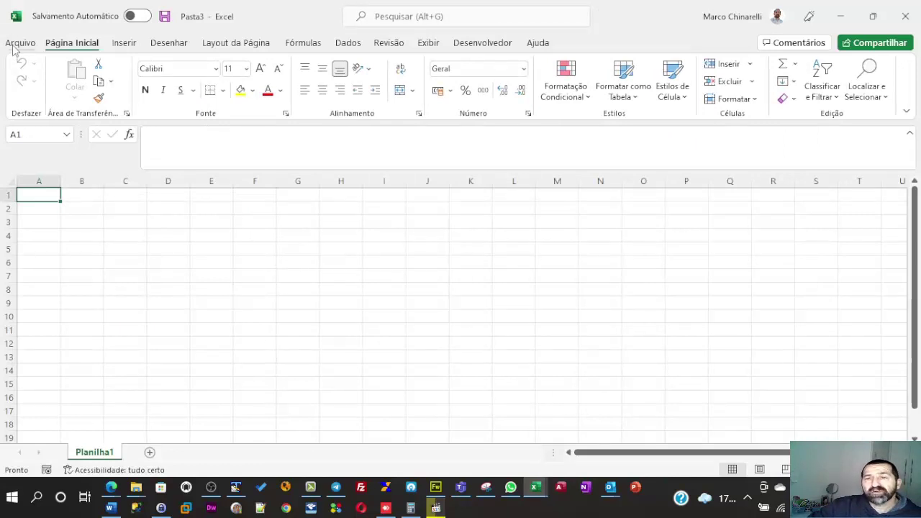
- Import data from the Excel workbook base.xlsx in the Downloads folder pq
left_click(353, 52)
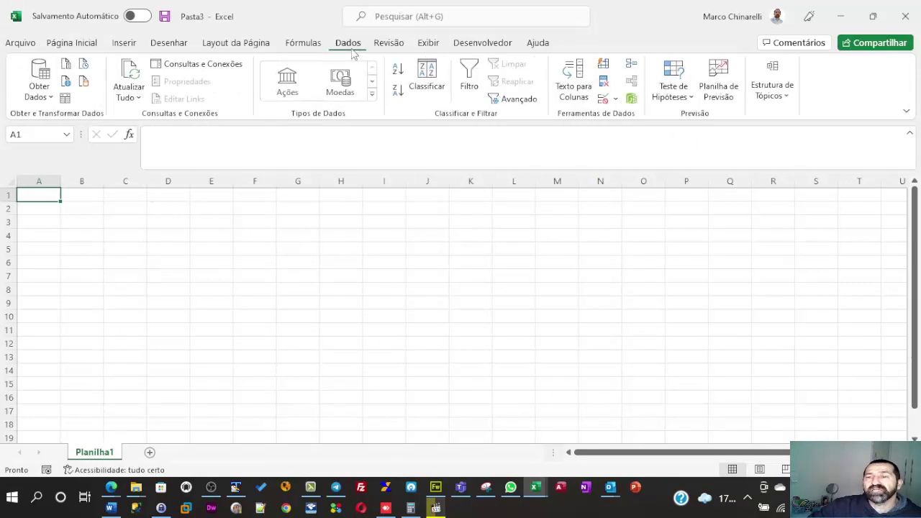
left_click(49, 99)
mouse_move(84, 126)
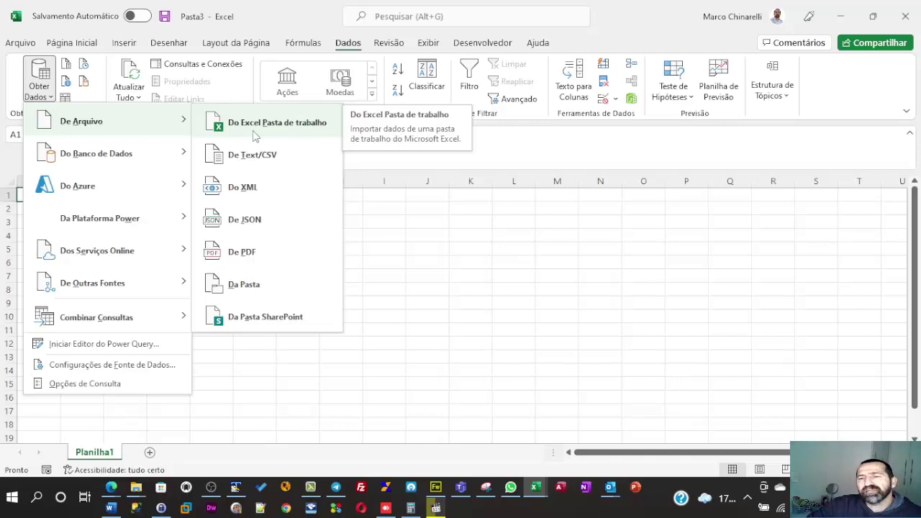
left_click(252, 130)
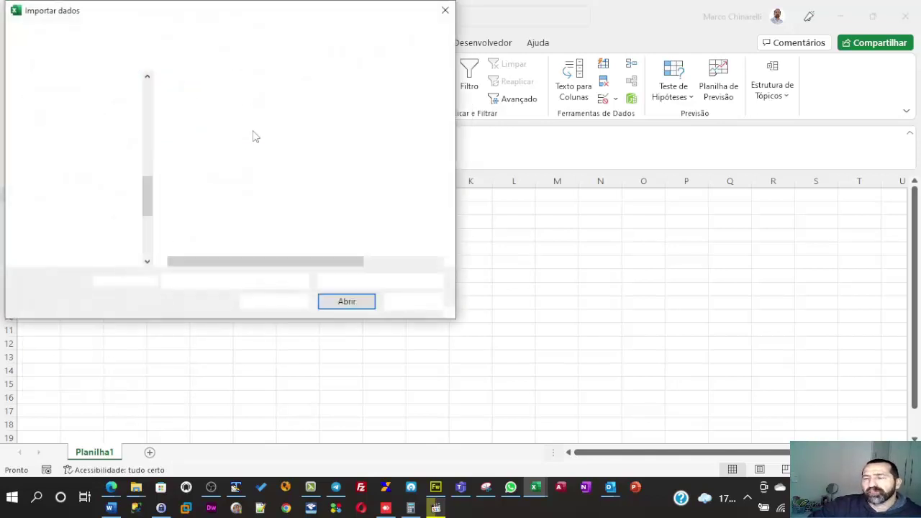
left_click(182, 117)
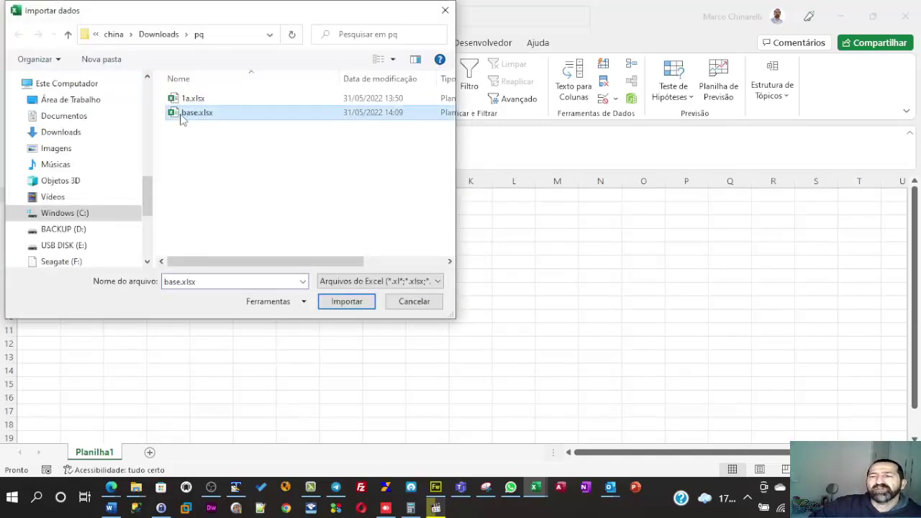
left_click(347, 302)
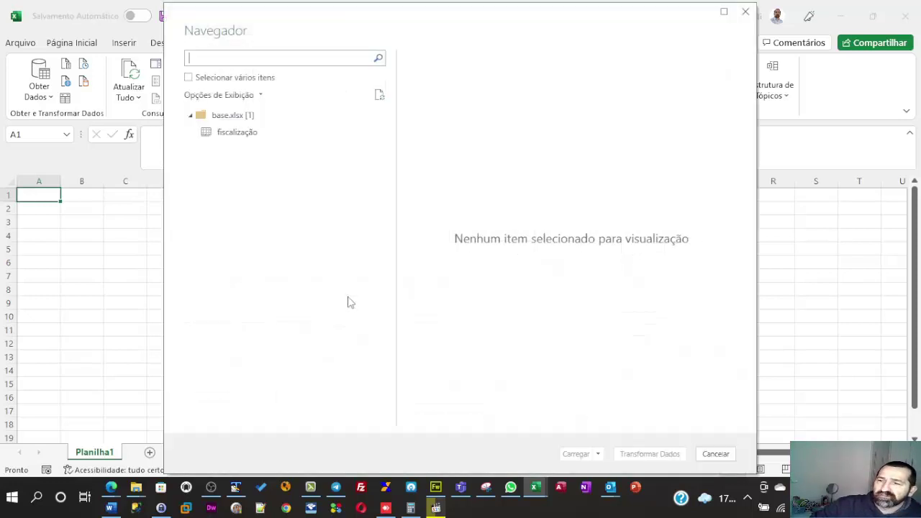
- Preview the fiscalização sheet of base.xlsx and open it for transformation in the Power Query editor
left_click(239, 137)
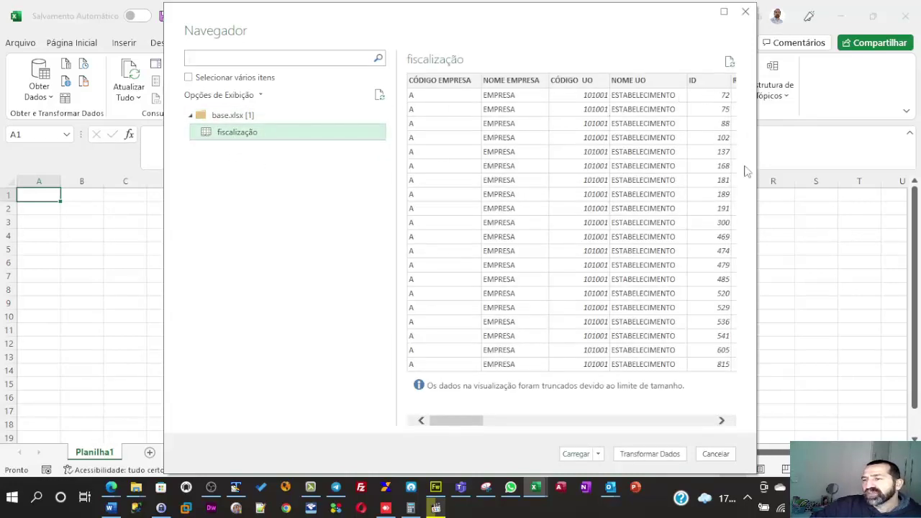
left_click(647, 421)
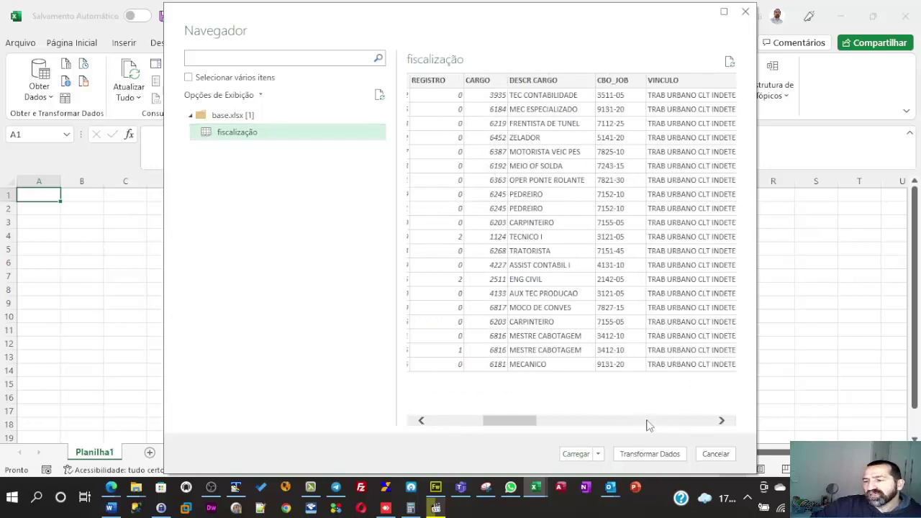
left_click(646, 423)
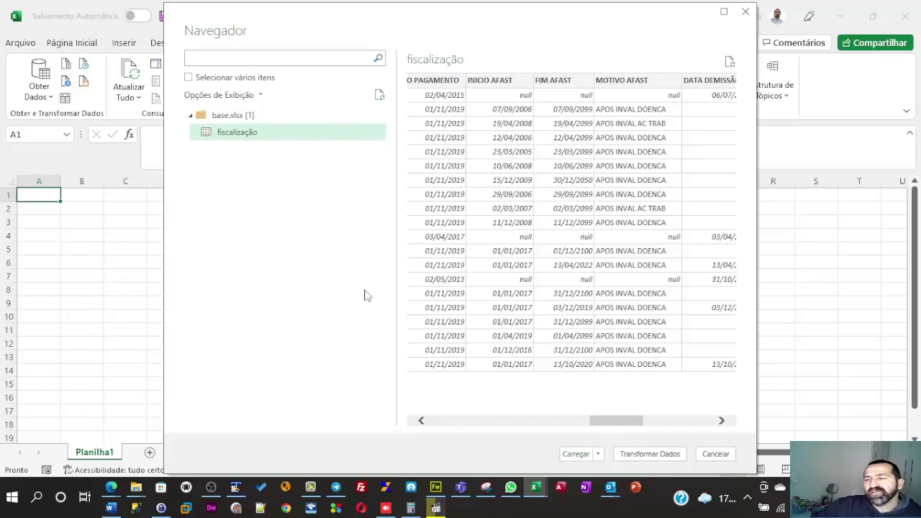
left_click(650, 454)
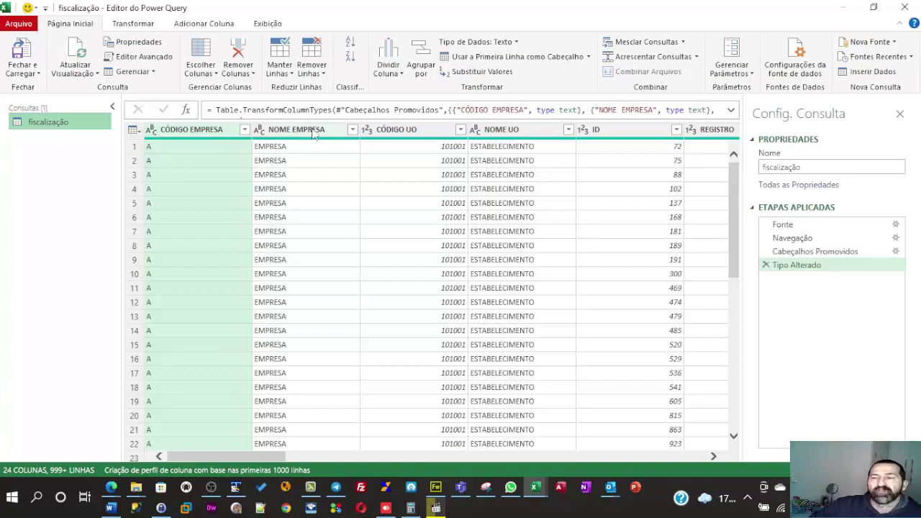
- Change the data type of the CÓDIGO UO and ID columns to Texto, replacing the existing conversion for each
left_click(367, 130)
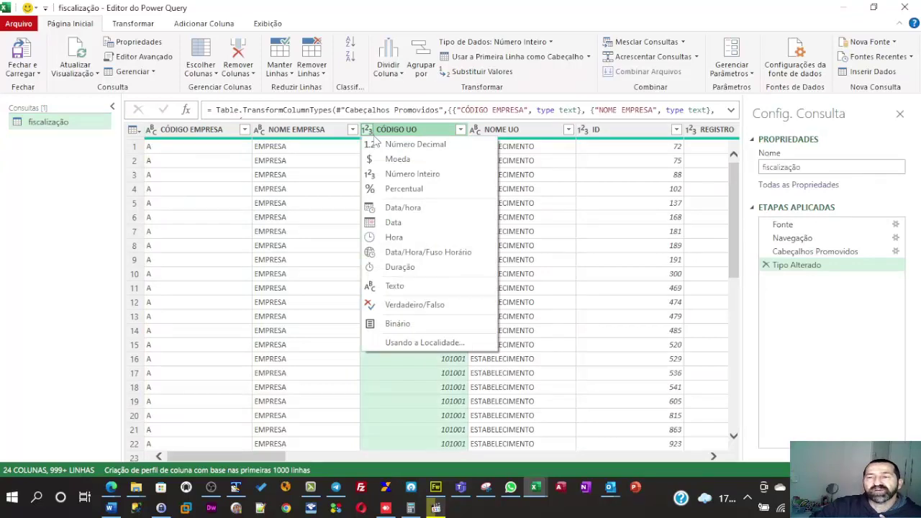
left_click(407, 288)
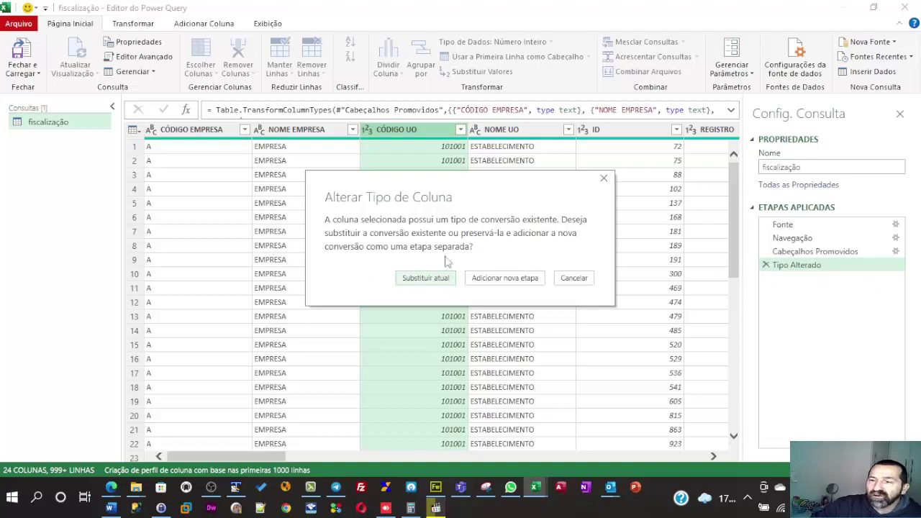
left_click(435, 276)
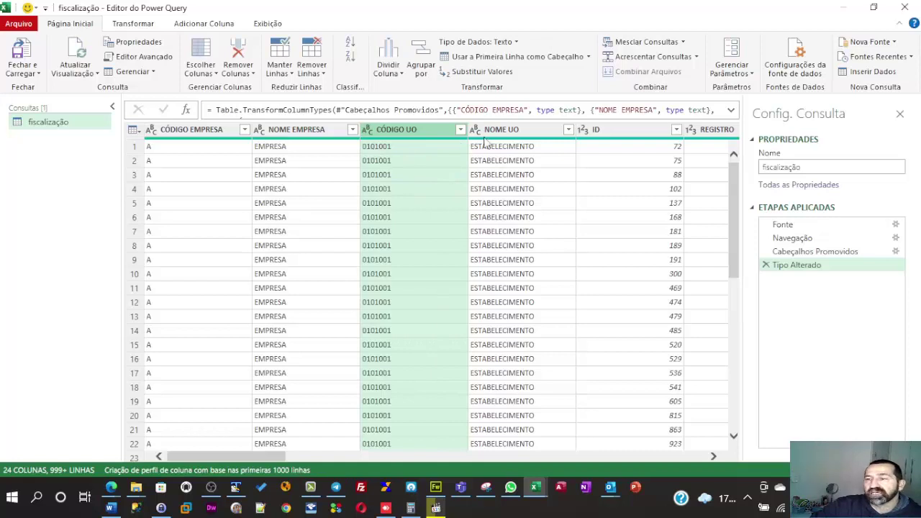
left_click(583, 129)
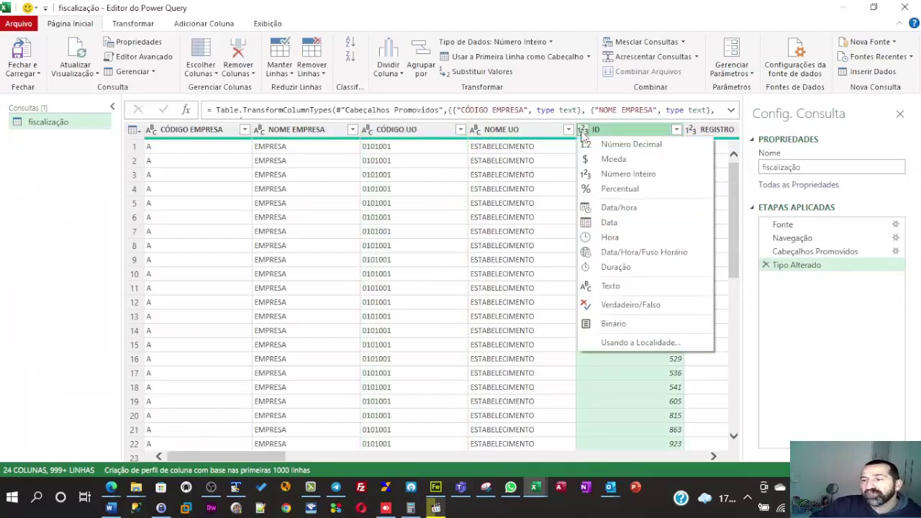
left_click(610, 285)
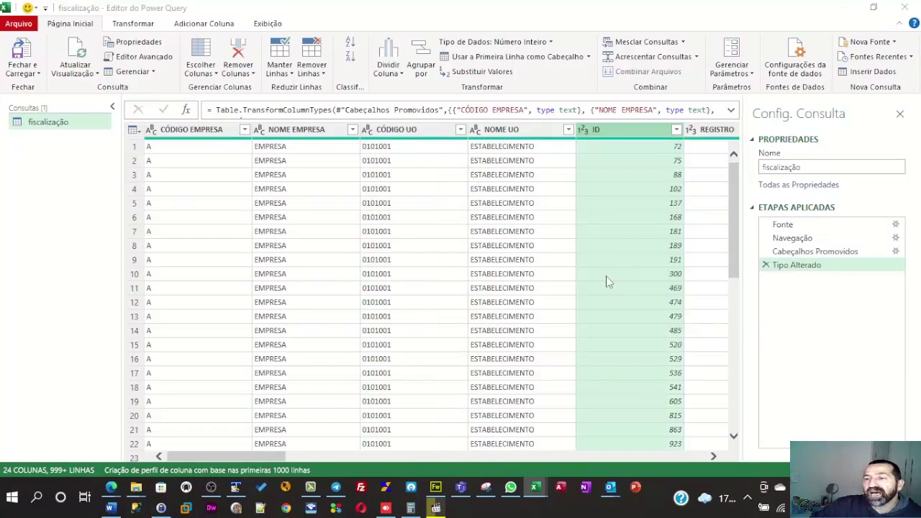
left_click(430, 278)
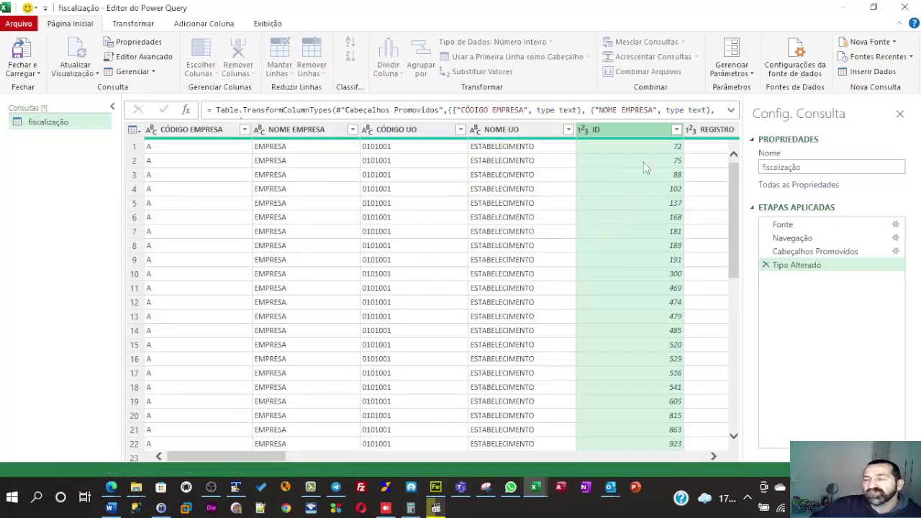
- Change the data type of the REGISTRO column to Texto, replacing the existing conversion
left_click(714, 457)
left_click(475, 130)
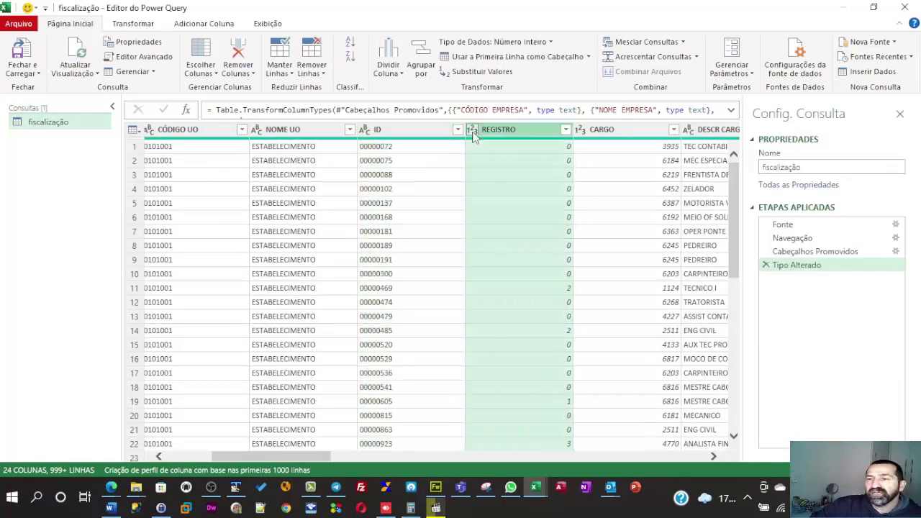
left_click(507, 286)
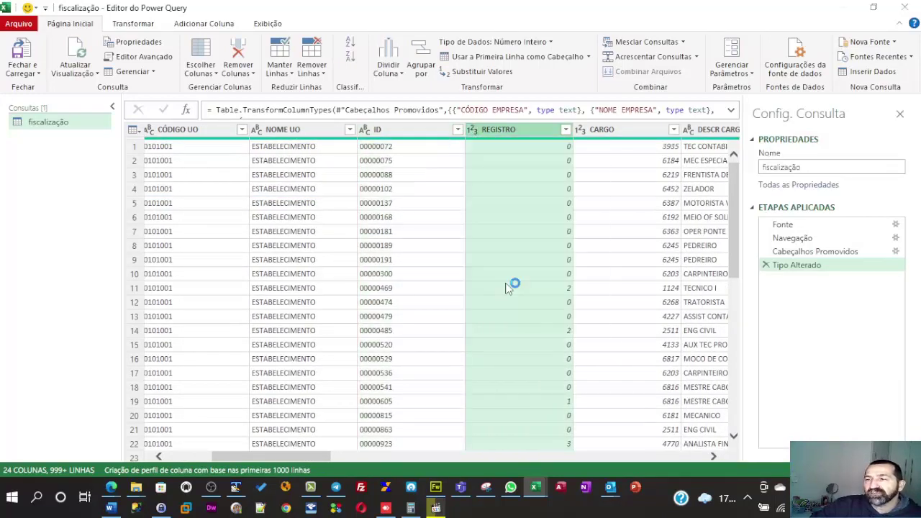
left_click(426, 277)
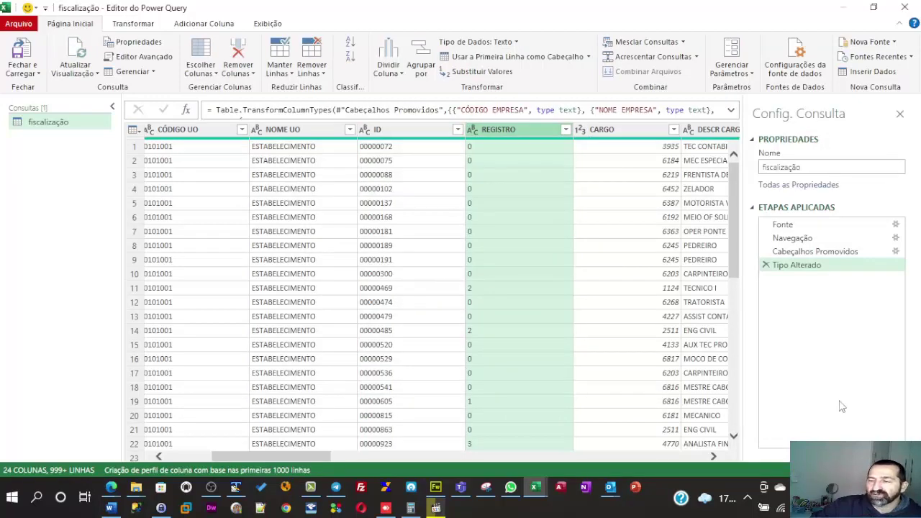
- Close the Power Query editor and load the fiscalização query as a connection only (Apenas Criar Conexão)
left_click(694, 457)
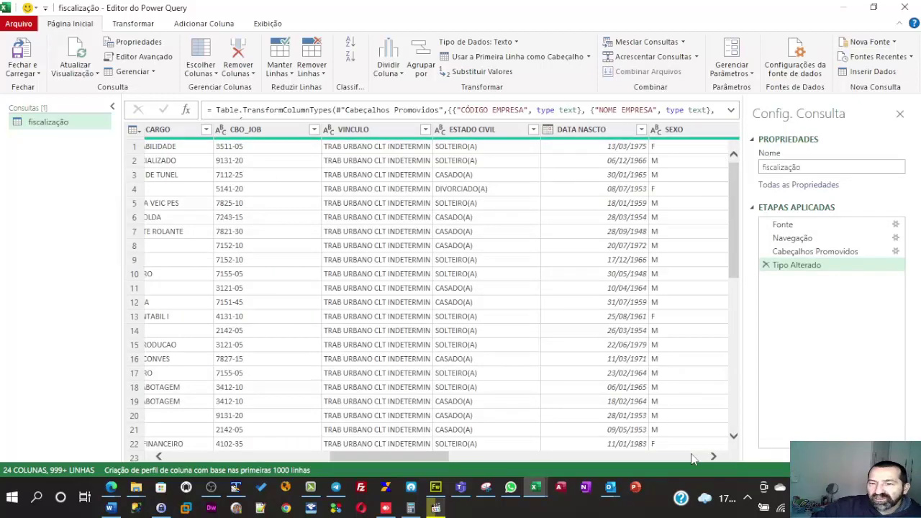
left_click(251, 457)
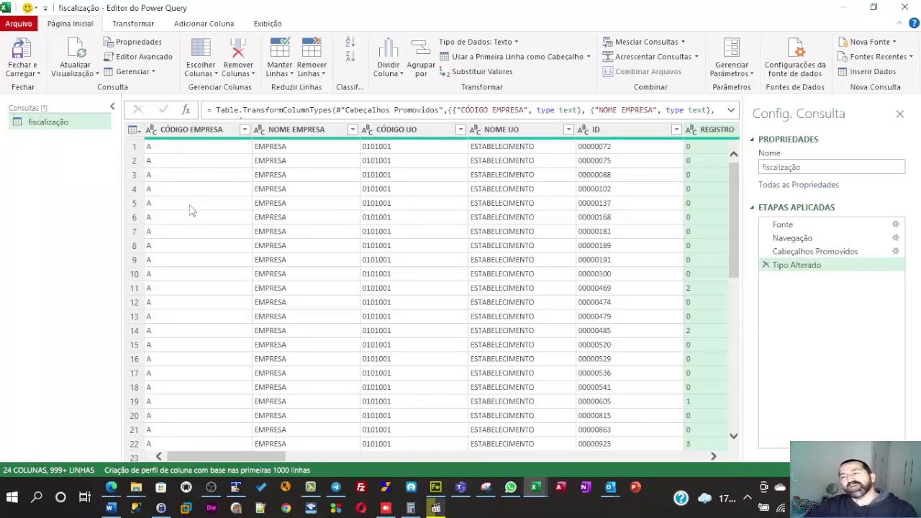
left_click(39, 77)
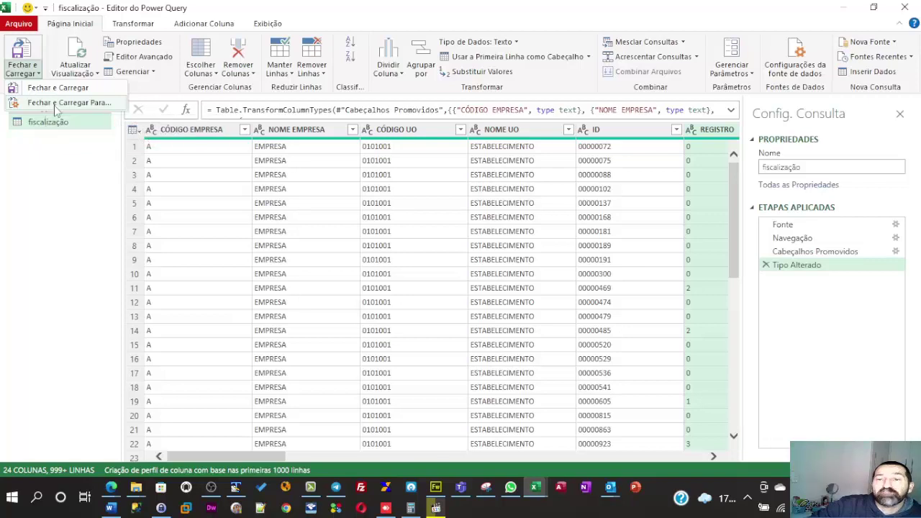
left_click(54, 105)
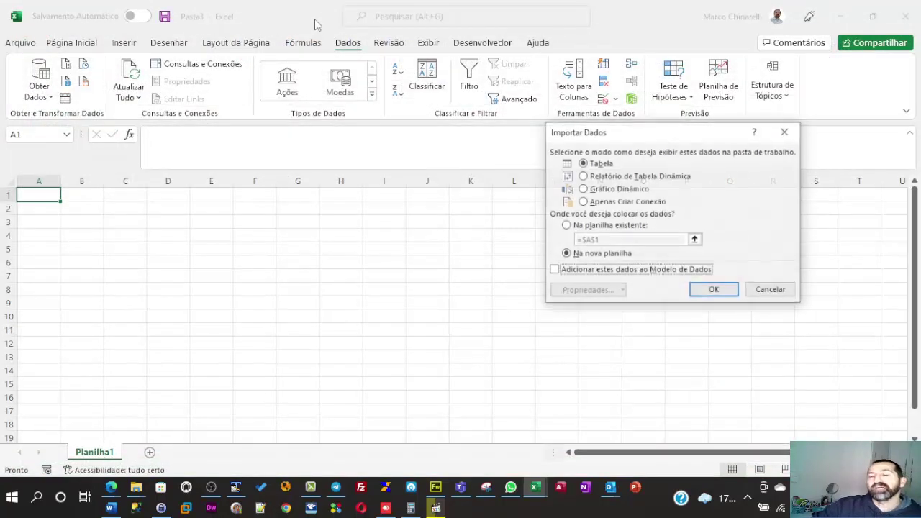
left_click_drag(662, 136, 330, 152)
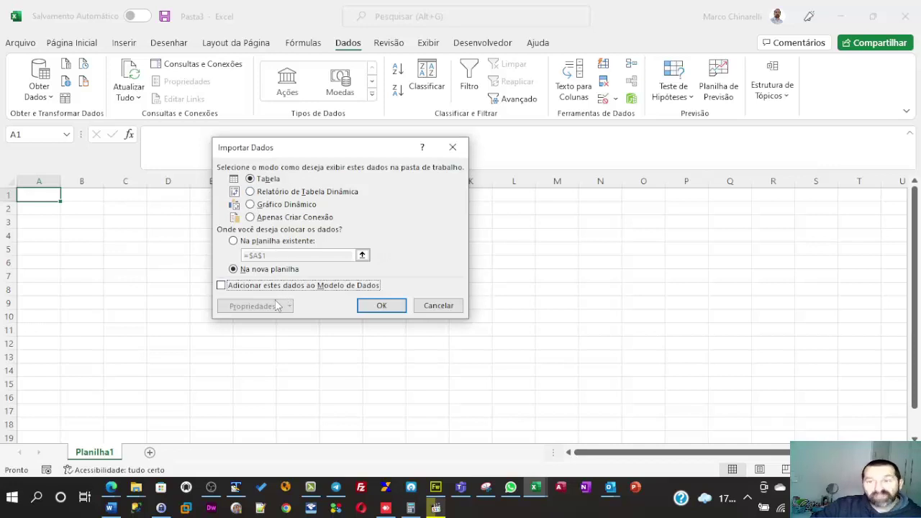
left_click(251, 218)
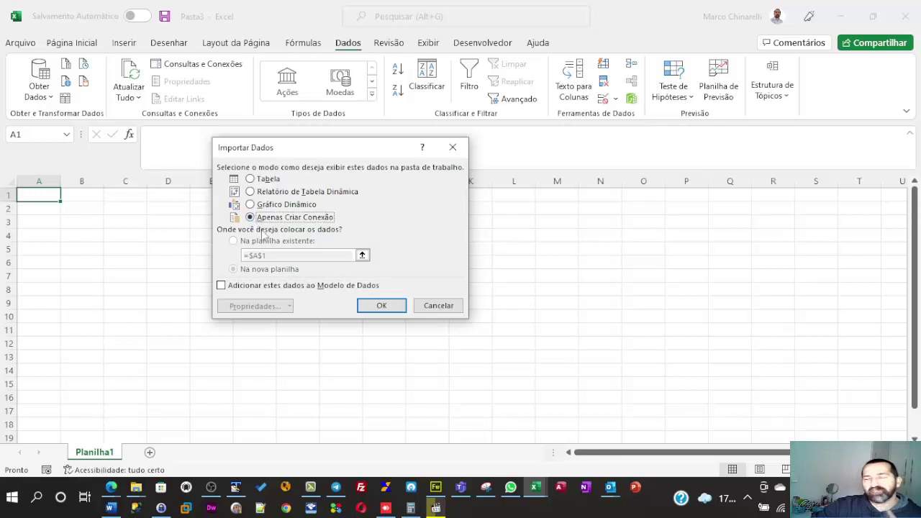
left_click(383, 311)
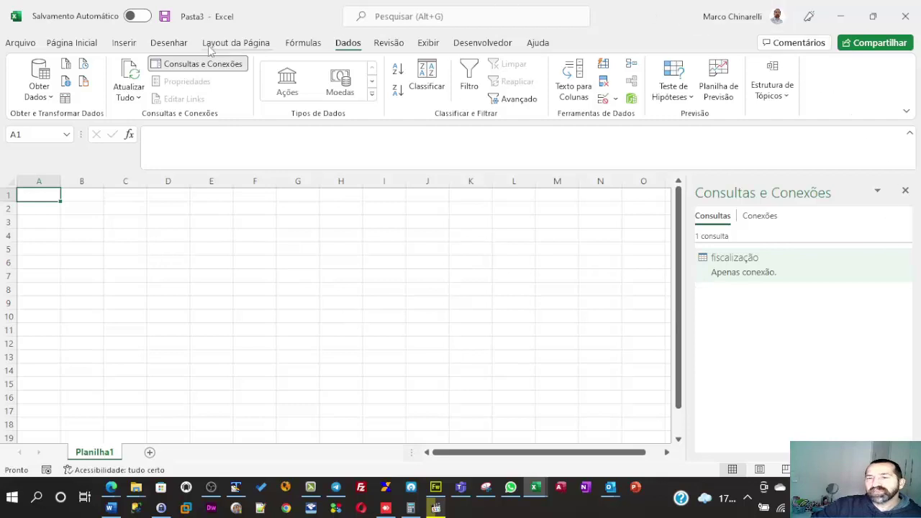
mouse_move(756, 270)
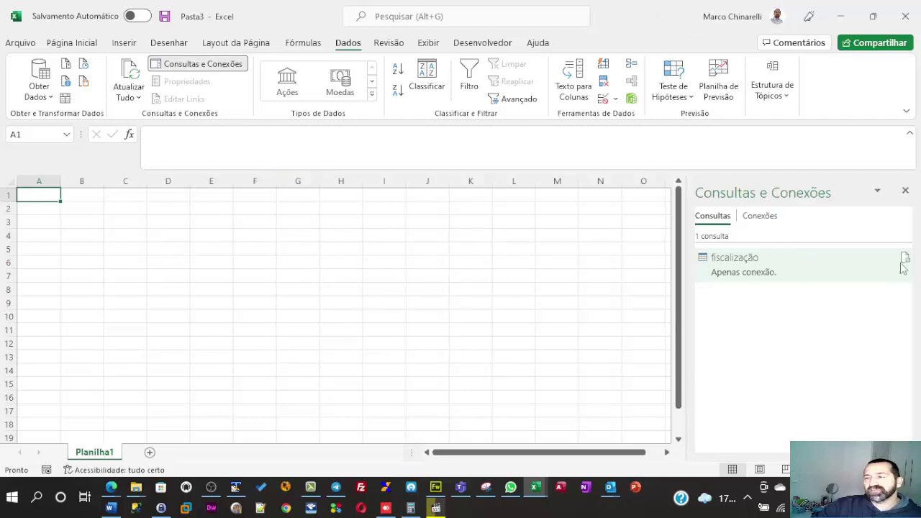
mouse_move(870, 271)
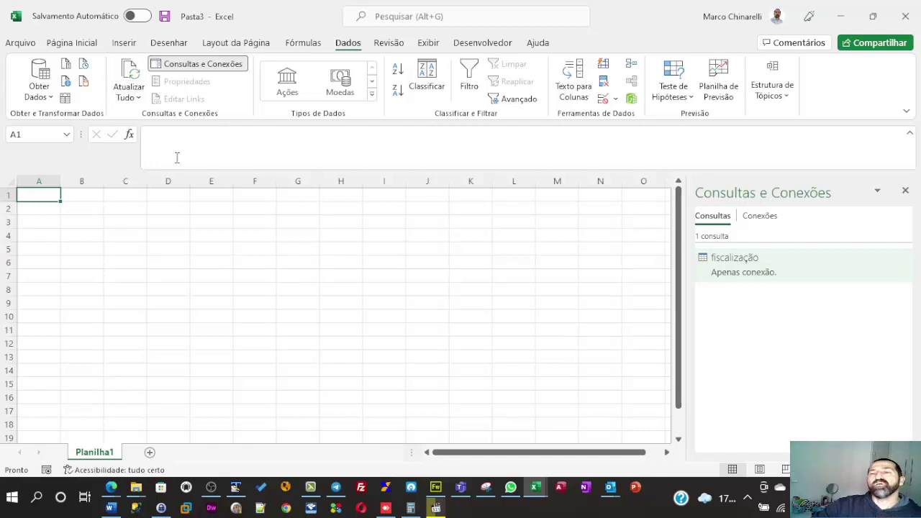
- Import the afastados sheet from the Excel workbook 1a.xlsx and open it for transformation in the Power Query editor
left_click(41, 86)
mouse_move(79, 121)
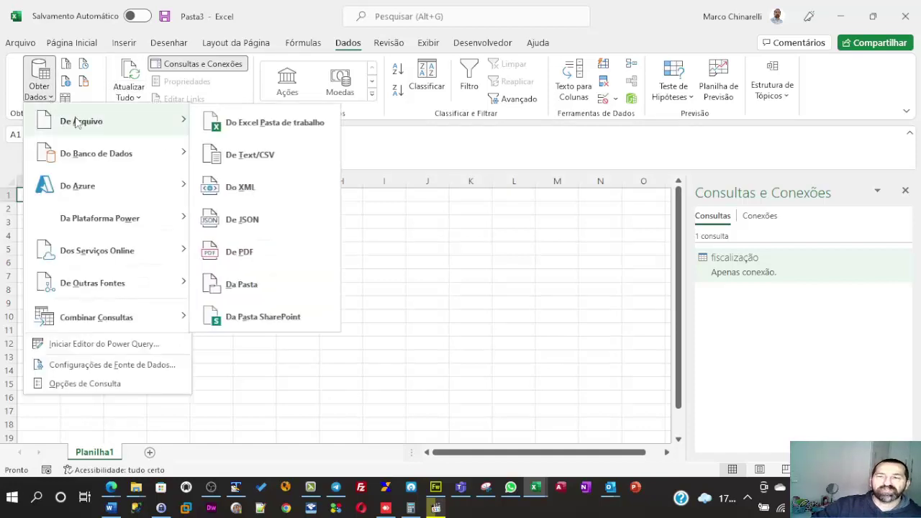
left_click(248, 124)
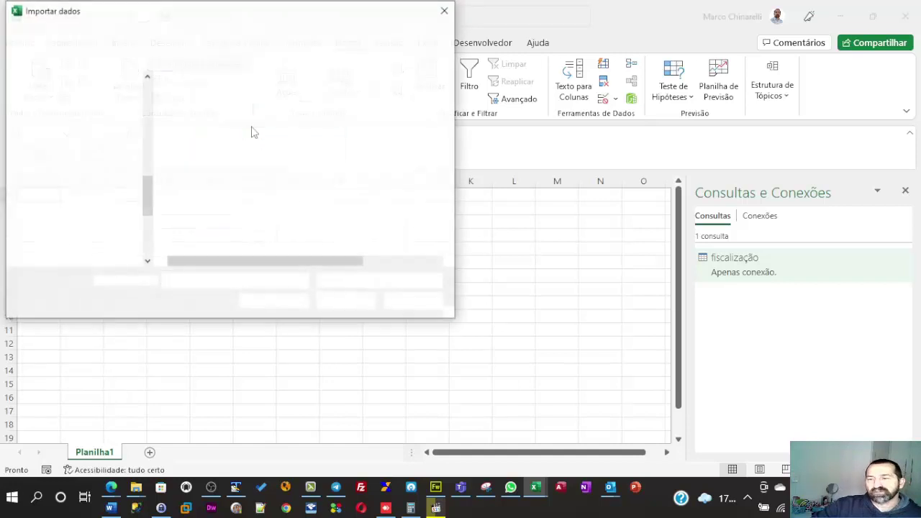
left_click(184, 99)
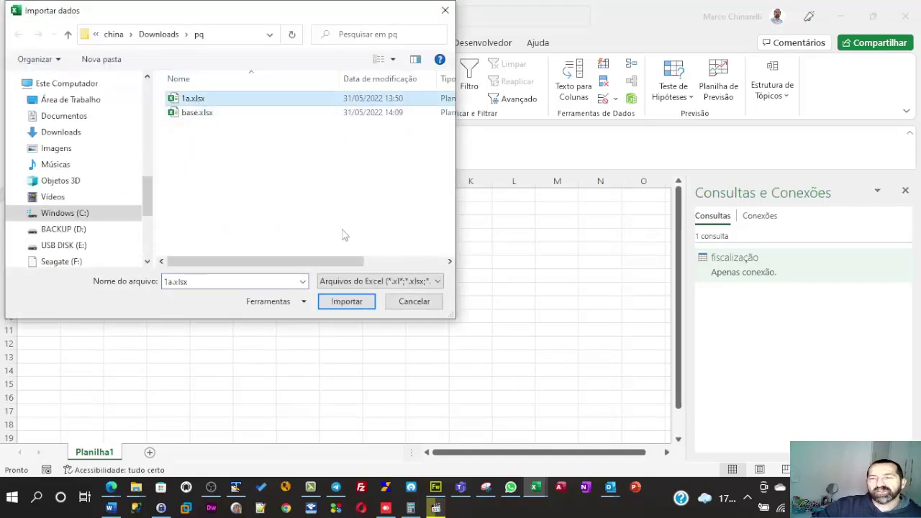
left_click(352, 305)
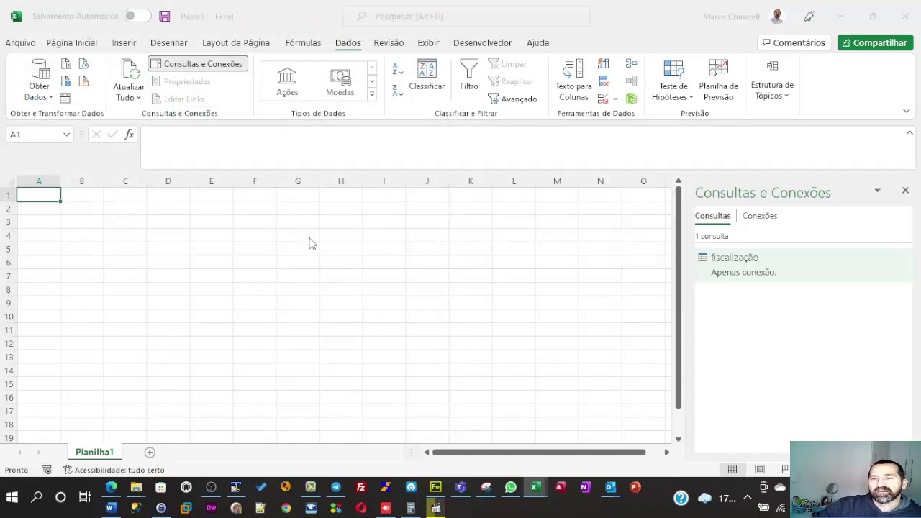
left_click(238, 136)
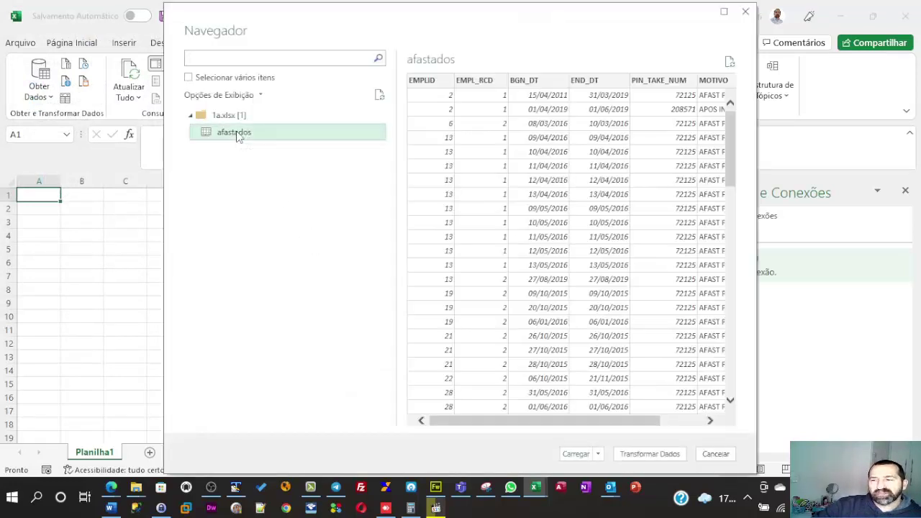
left_click(650, 454)
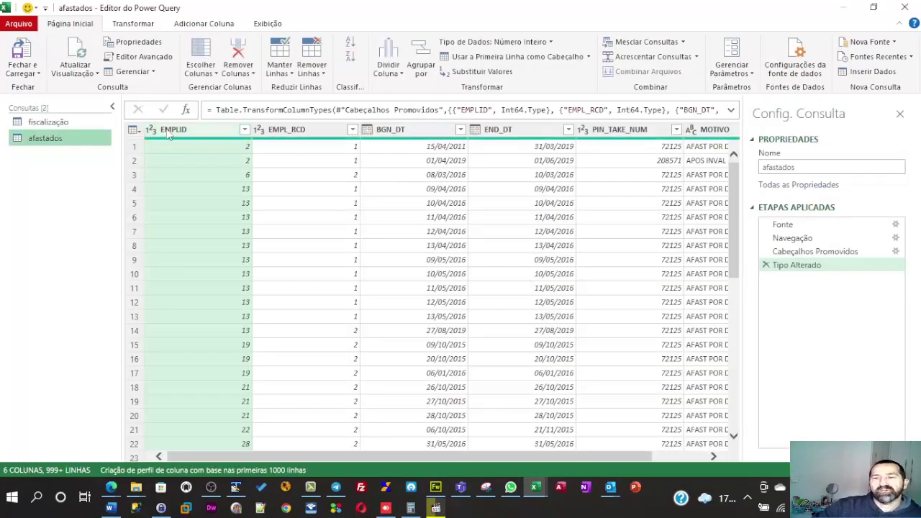
- Change the data type of the EMPLID and EMPL_RCD columns to Texto, replacing the existing conversion for each
left_click(151, 131)
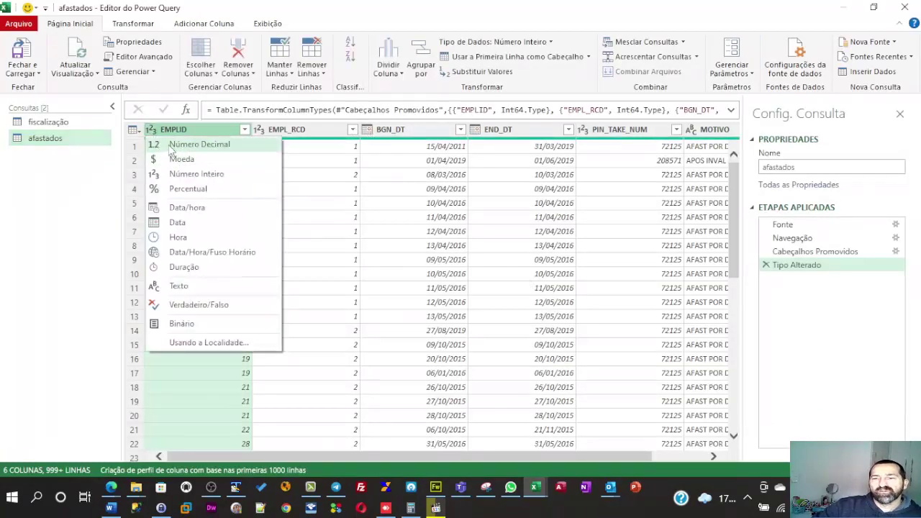
left_click(215, 290)
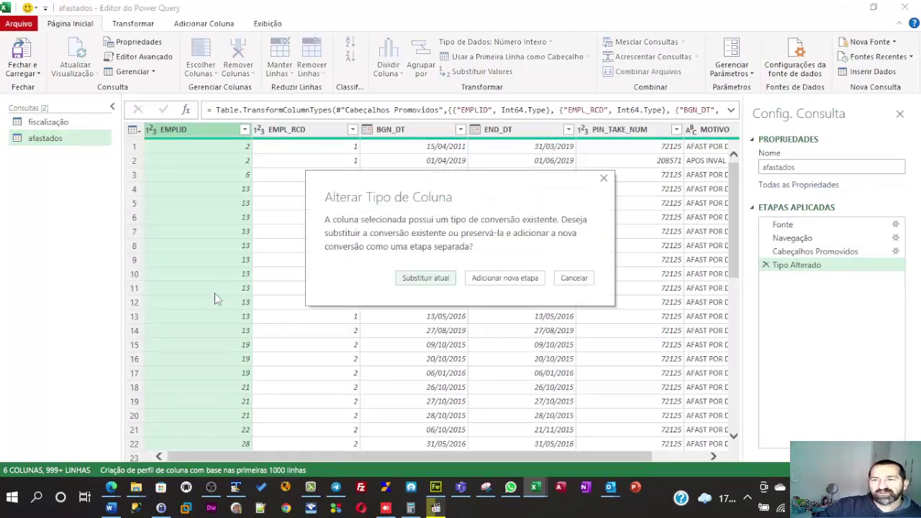
left_click(429, 279)
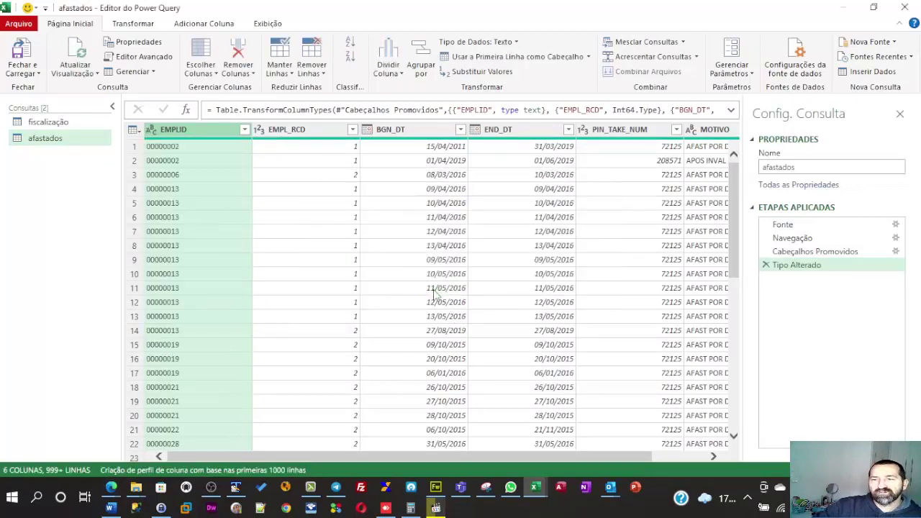
left_click(261, 130)
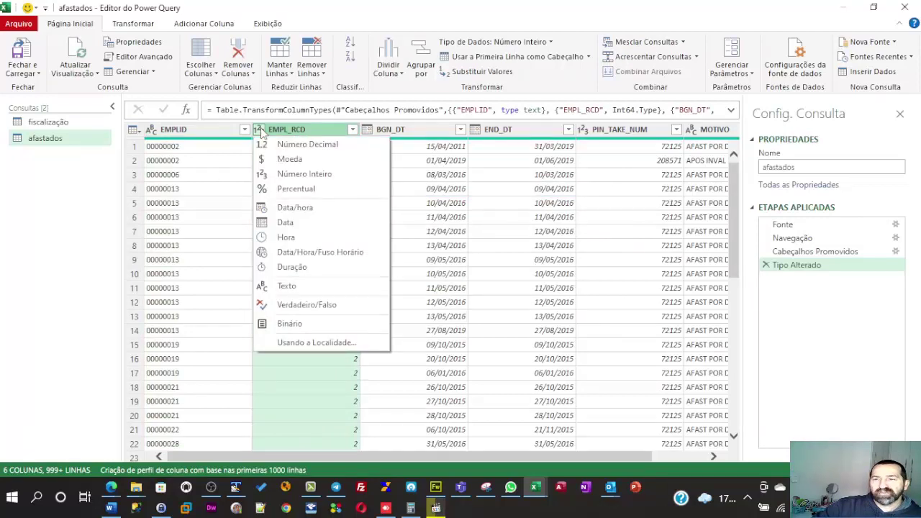
left_click(295, 287)
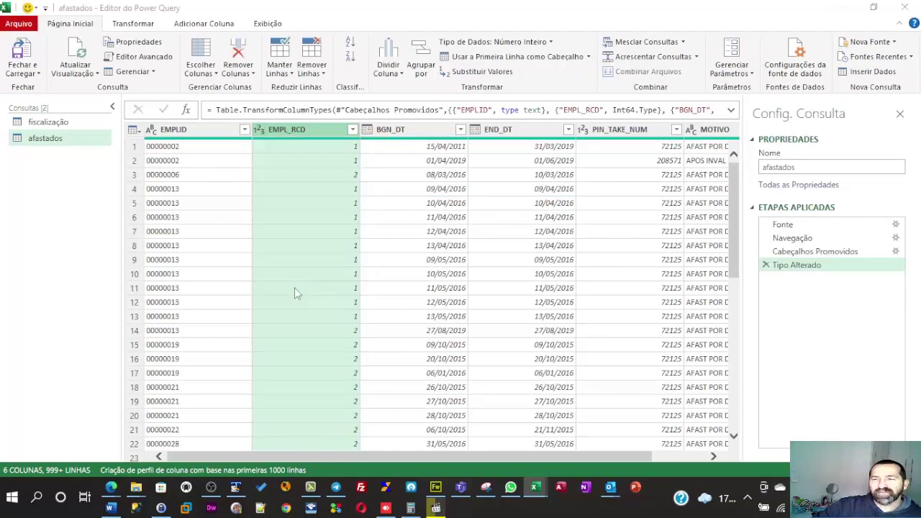
left_click(422, 279)
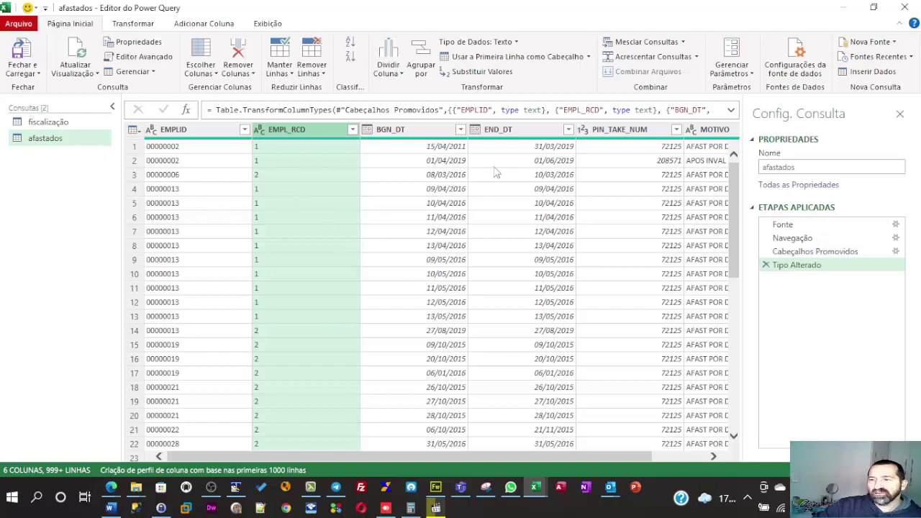
- Remove the PIN_TAKE_NUM column from afastados and load the query as a connection only (Apenas Criar Conexão)
left_click(640, 133)
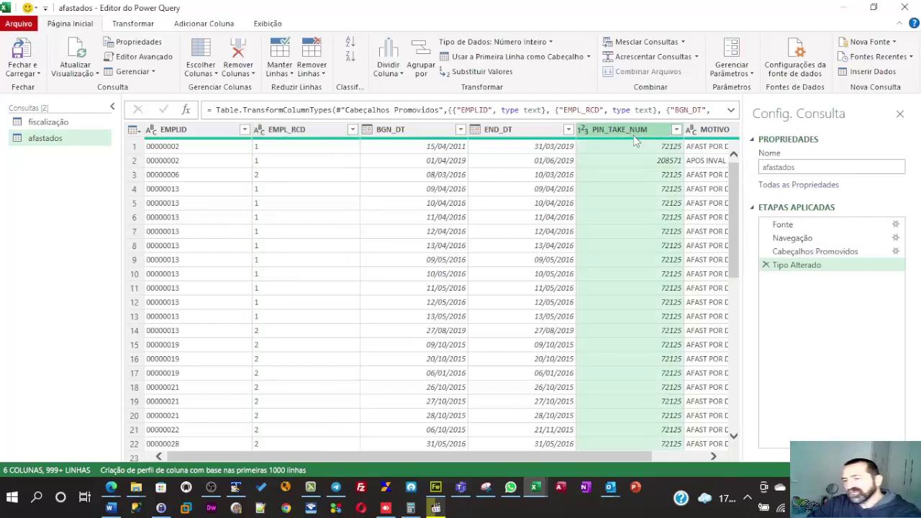
key("Delete")
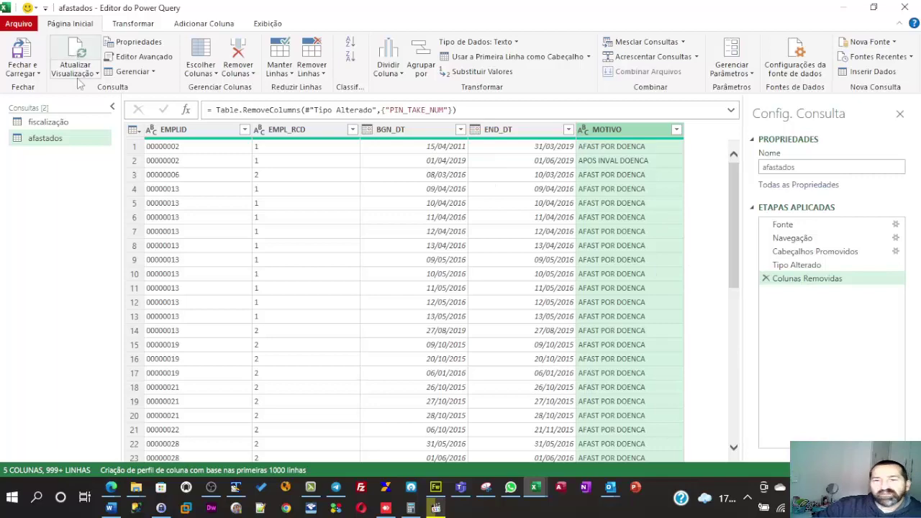
left_click(39, 75)
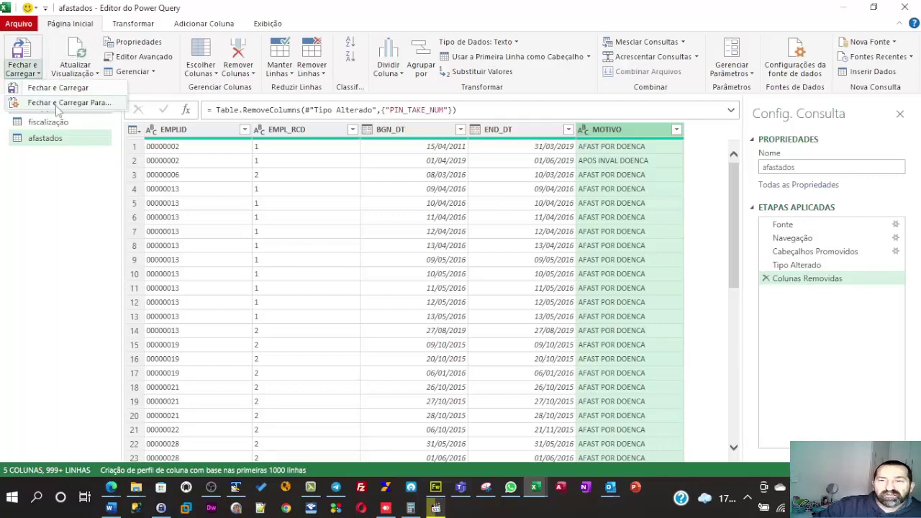
left_click(36, 101)
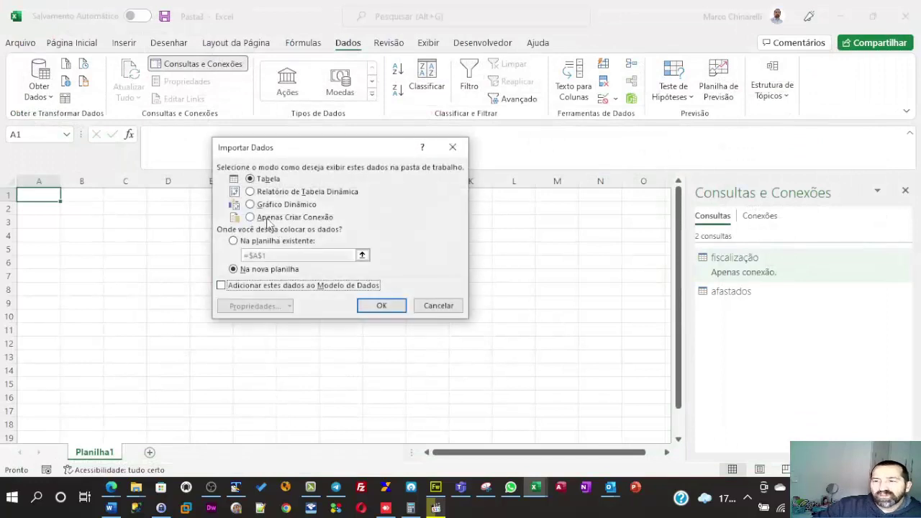
left_click(267, 219)
left_click(380, 305)
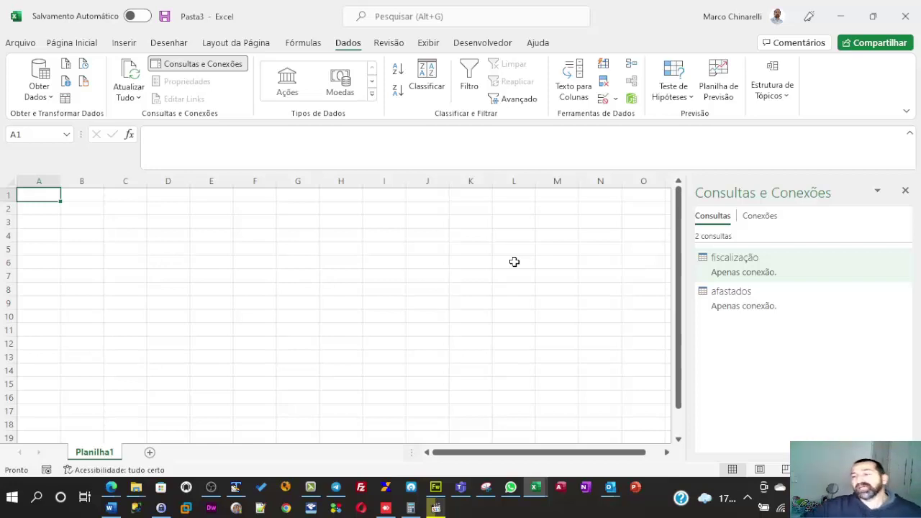
- Open the fiscalização query for editing in the Power Query editor
mouse_move(748, 302)
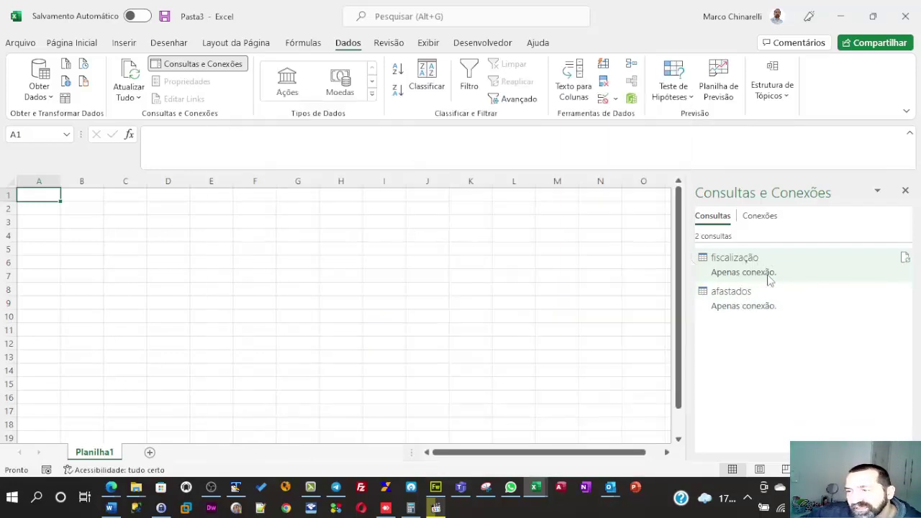
mouse_move(764, 264)
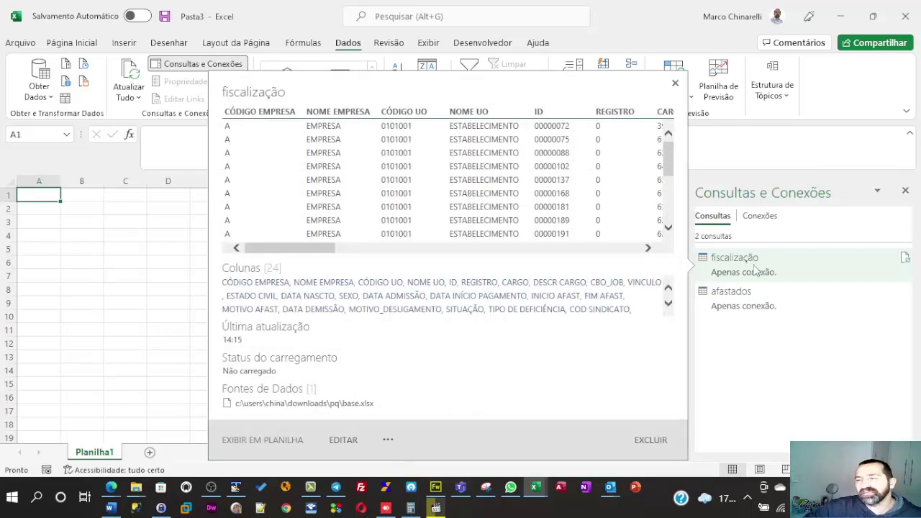
right_click(755, 268)
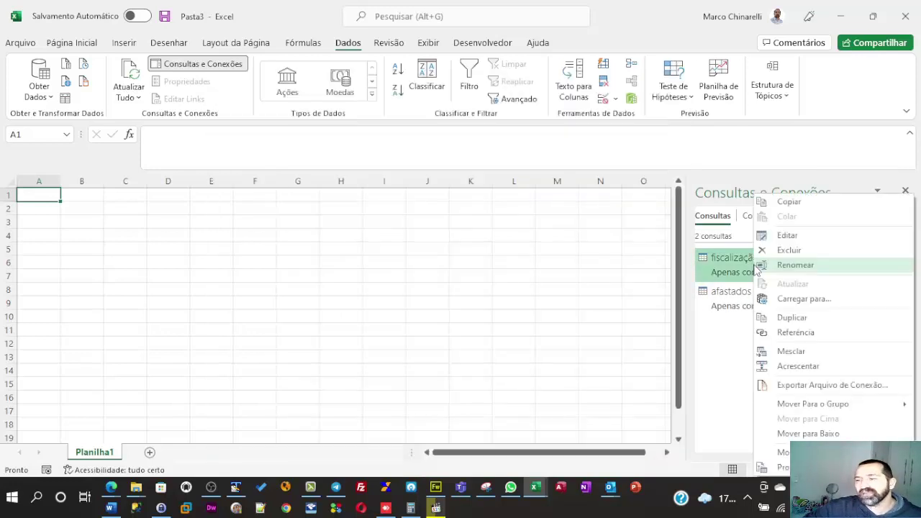
left_click(786, 235)
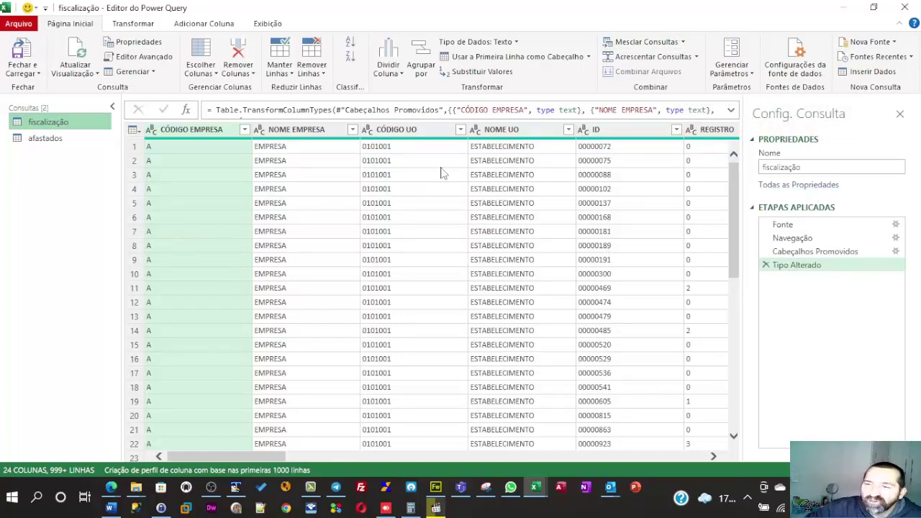
- Set up a merge of fiscalização with afastados, pairing ID with EMPLID and REGISTRO with EMPL_RCD
left_click(683, 46)
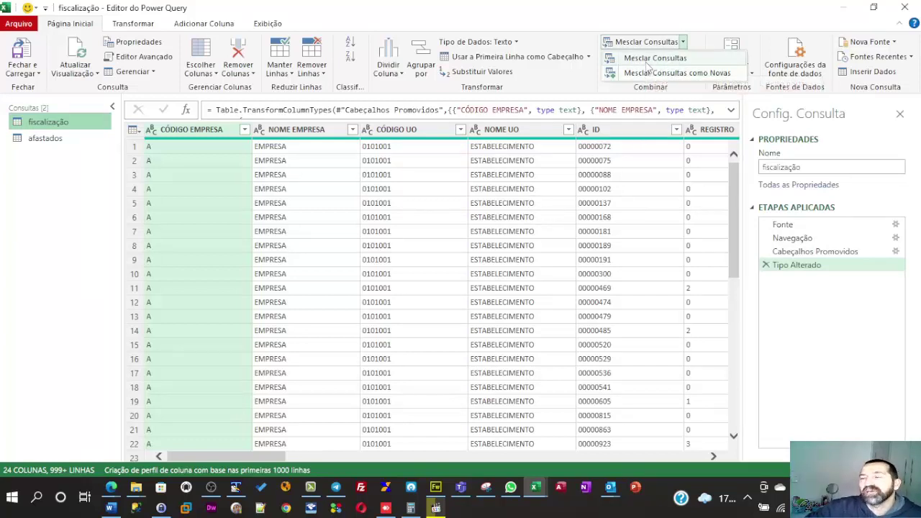
left_click(647, 60)
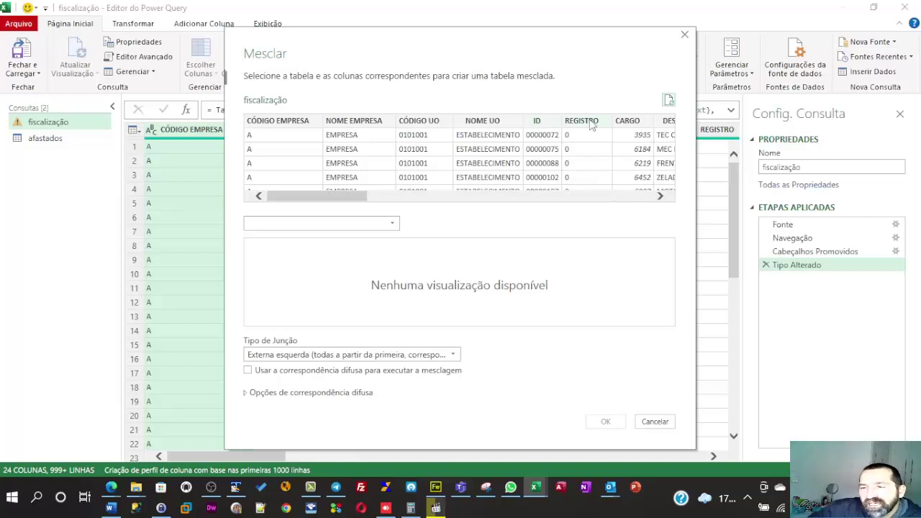
left_click(298, 225)
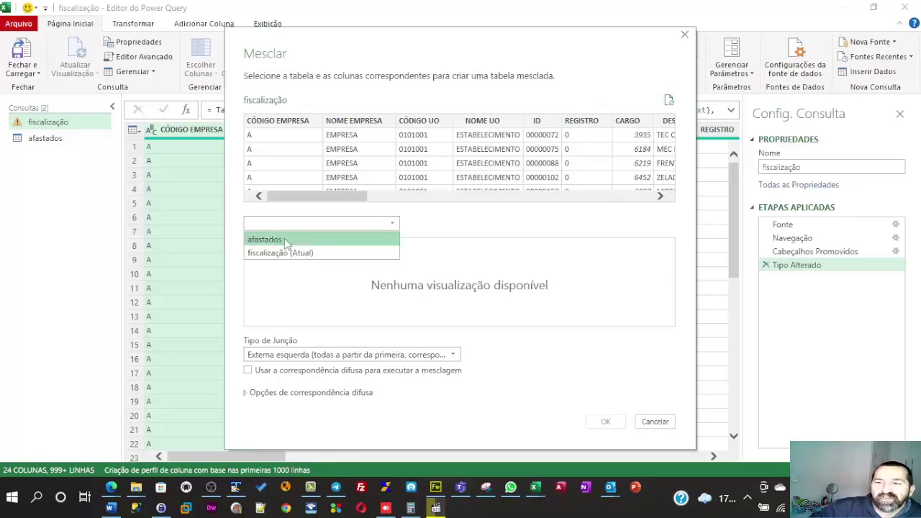
left_click(285, 239)
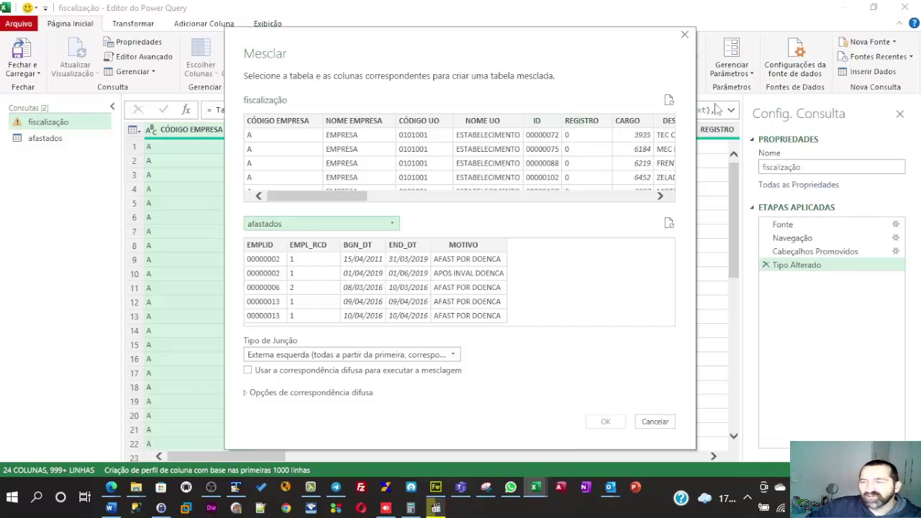
left_click(545, 124)
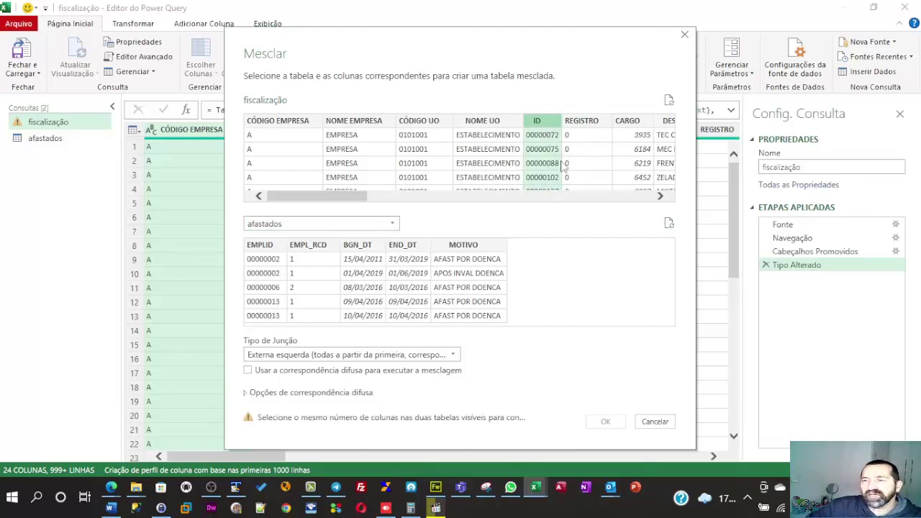
left_click(590, 124, "ctrl")
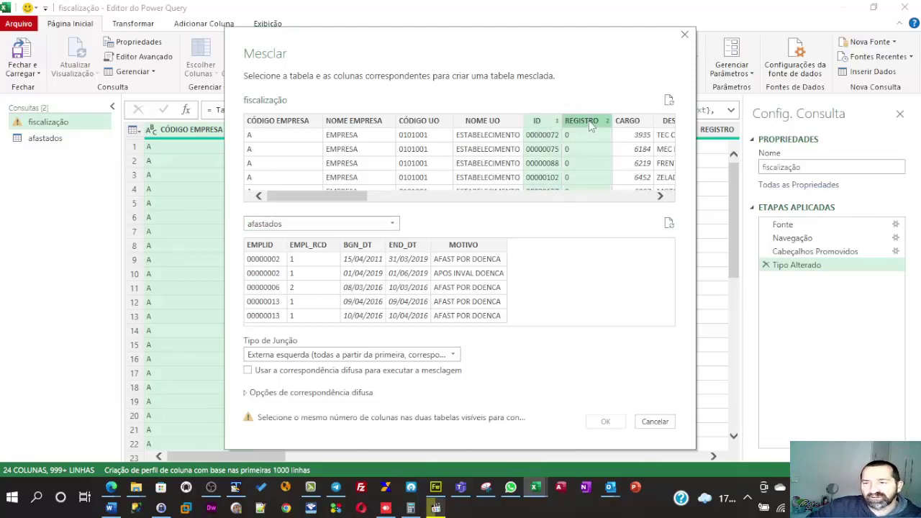
left_click(263, 247)
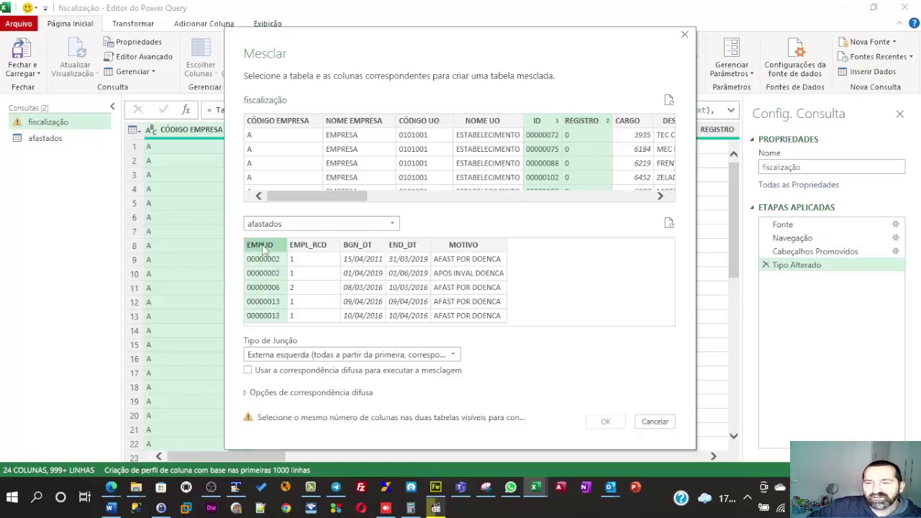
left_click(306, 249, "ctrl")
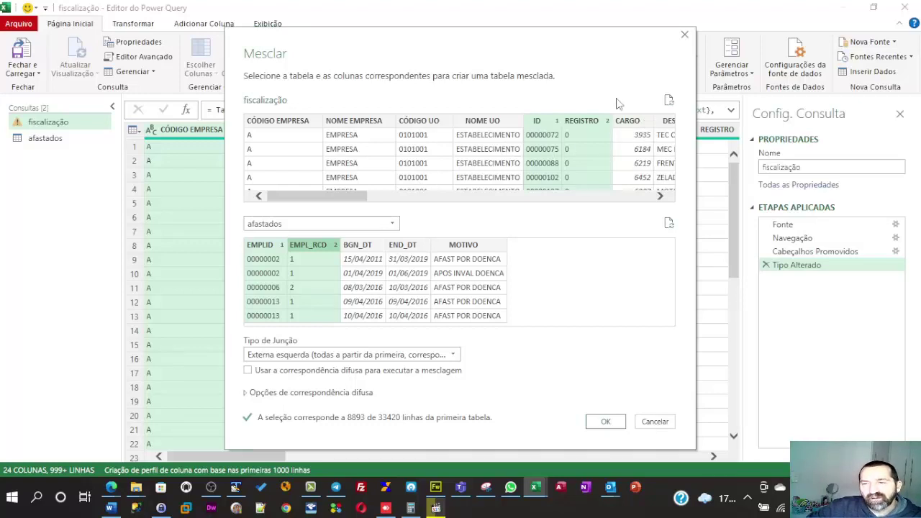
- Clear the merge key pairs and try matching only CÓDIGO EMPRESA in fiscalização with EMPLID in afastados
left_click(312, 247, "ctrl")
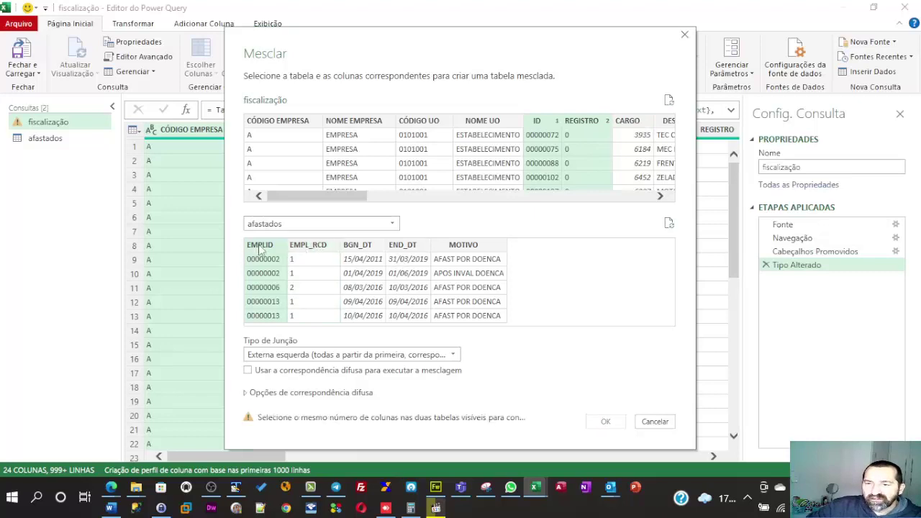
left_click(270, 241, "ctrl")
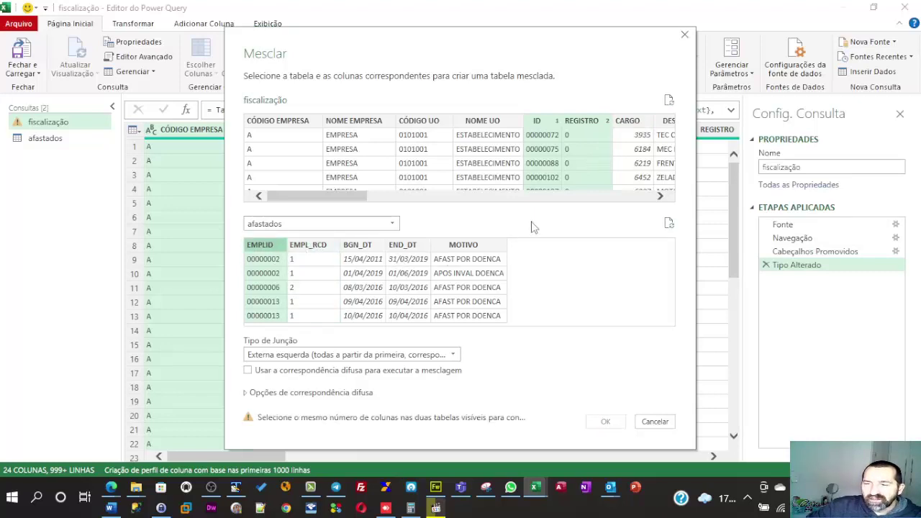
left_click(578, 122, "ctrl")
left_click(278, 121)
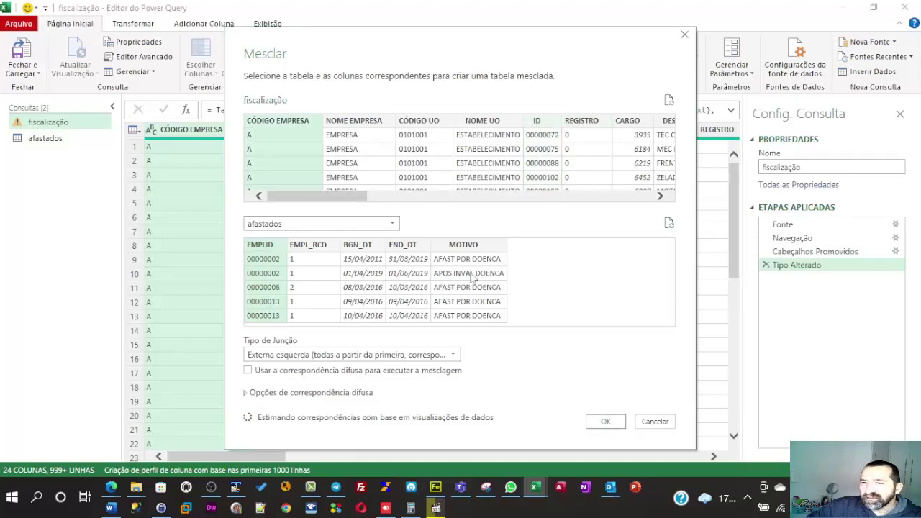
left_click(269, 246)
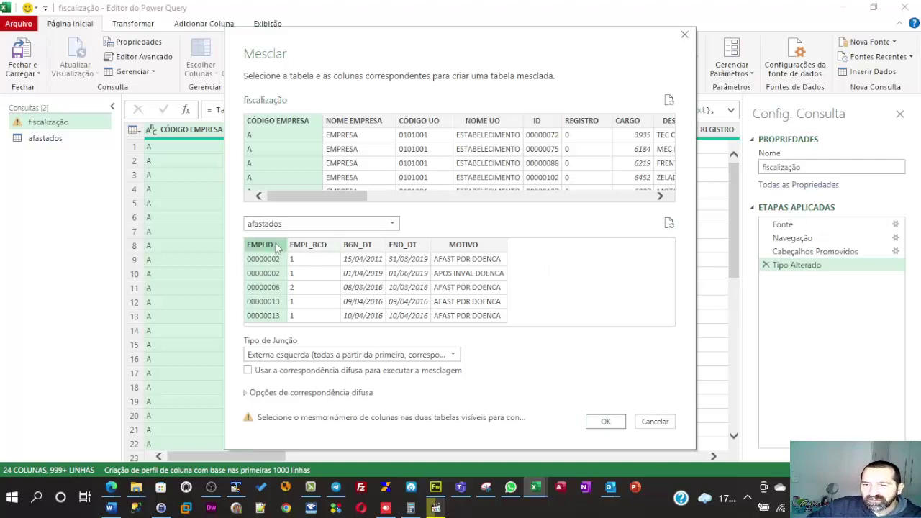
- Try other combinations of CÓDIGO EMPRESA, REGISTRO and ID as merge keys, ending with ID alone against EMPLID
left_click(582, 122, "ctrl")
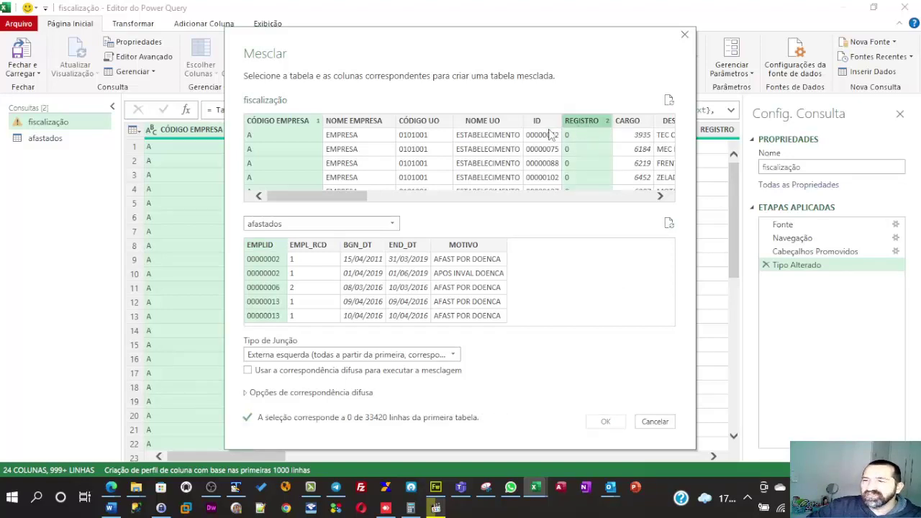
left_click(539, 123, "ctrl")
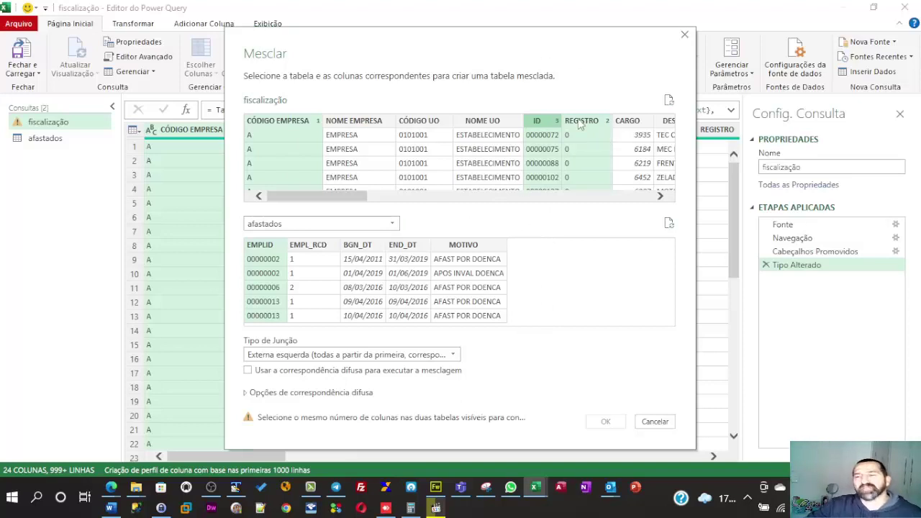
left_click(290, 123, "ctrl")
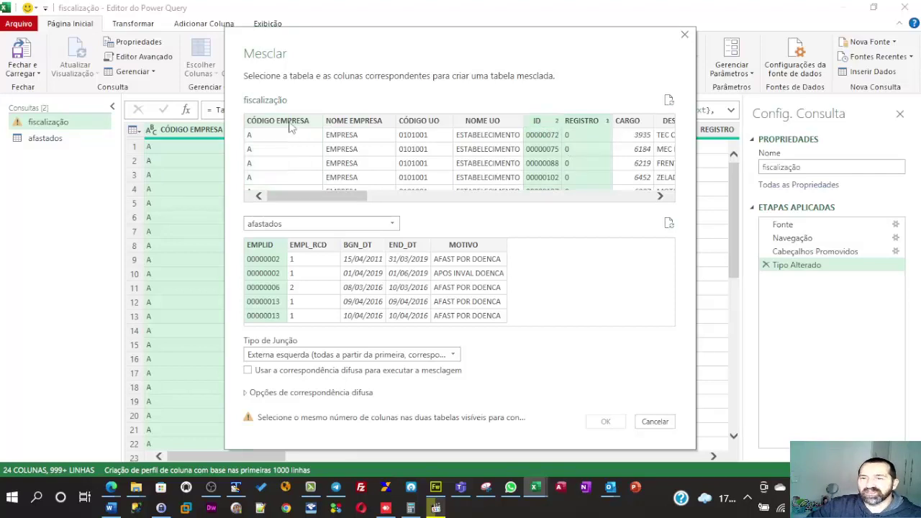
left_click(538, 124, "ctrl")
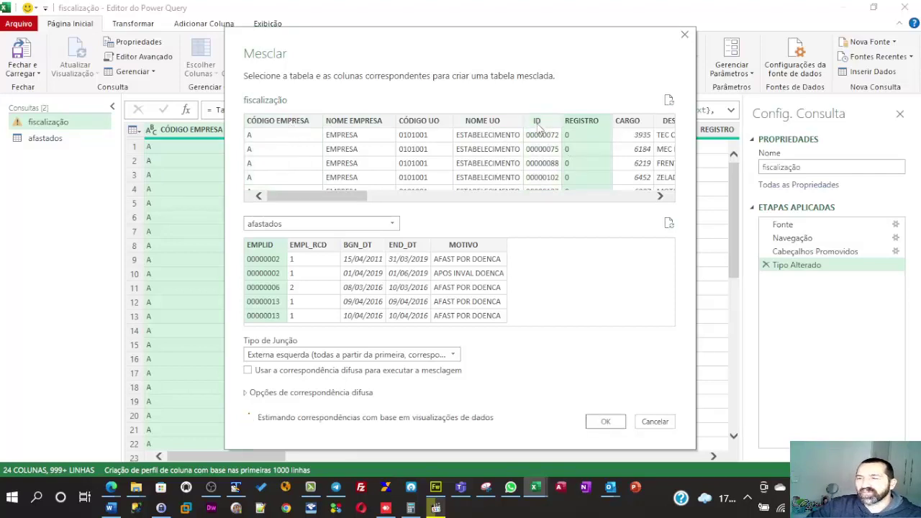
left_click(590, 126, "ctrl")
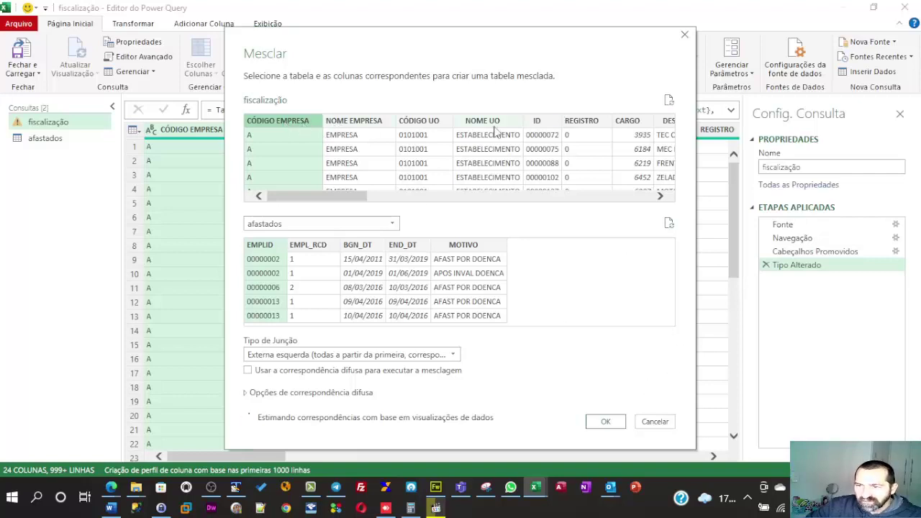
left_click(544, 127, "ctrl")
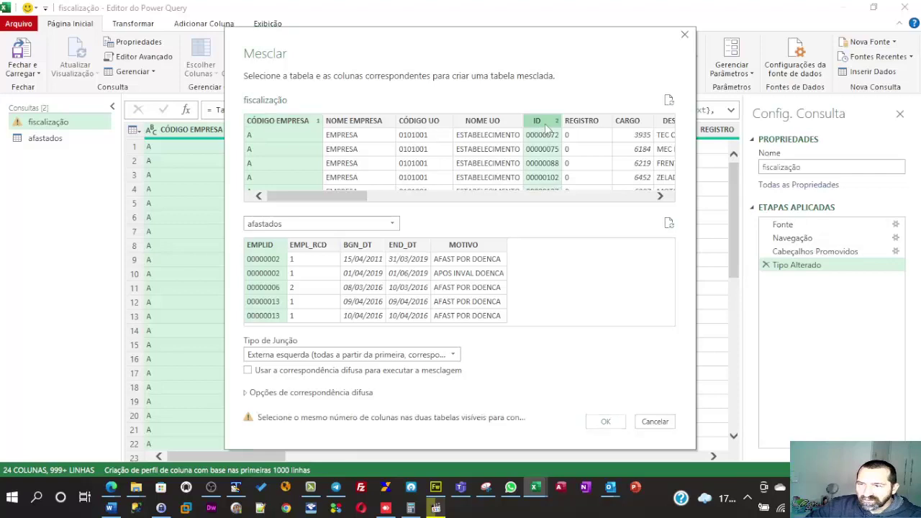
left_click(291, 122, "ctrl")
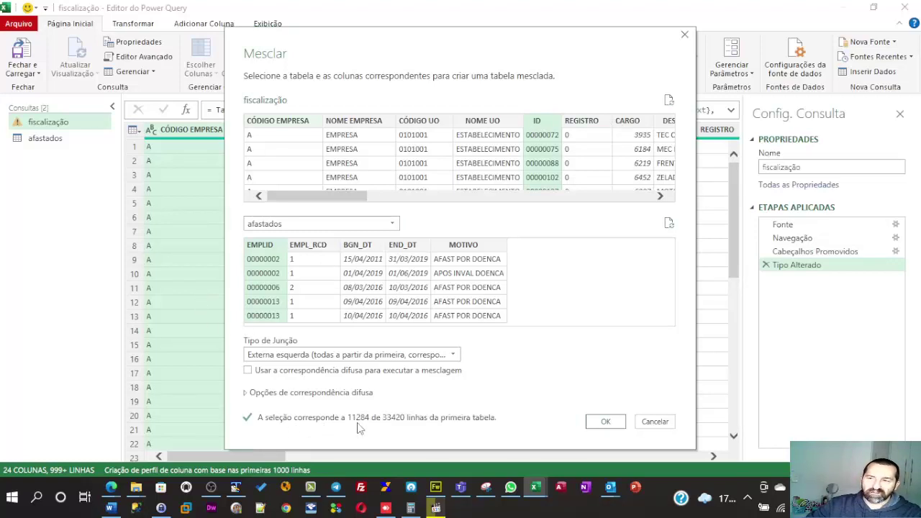
- Pair ID with EMPLID and REGISTRO with EMPL_RCD again, and apply the merge with the Externa esquerda join
left_click(584, 120, "ctrl")
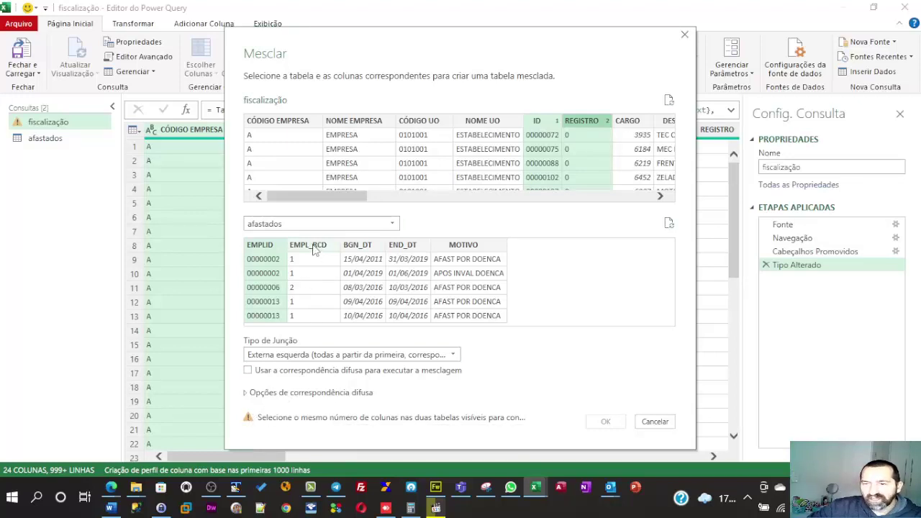
left_click(268, 246)
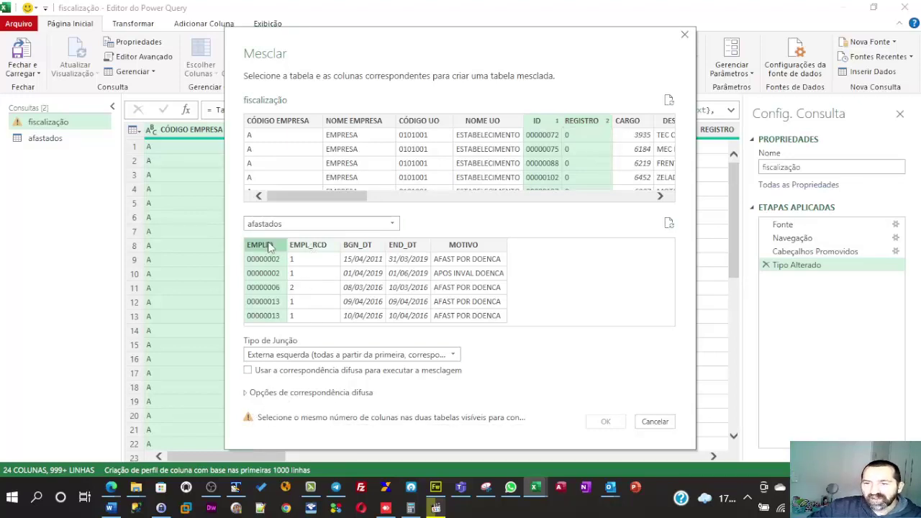
left_click(307, 248, "ctrl")
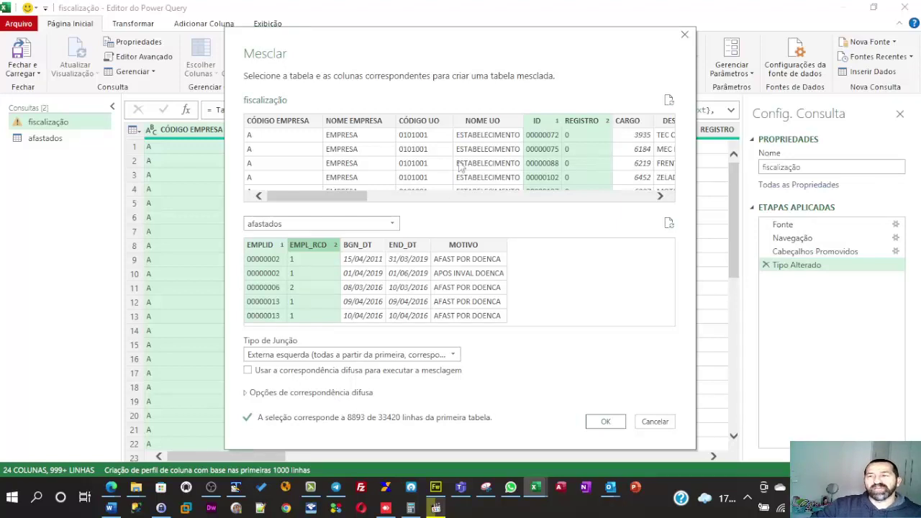
left_click(605, 423)
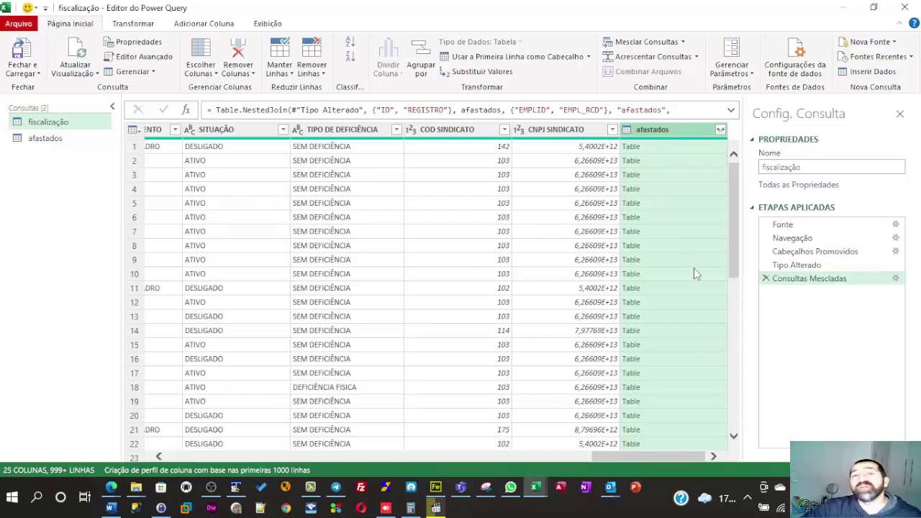
- Expand the merged afastados column to BGN_DT, END_DT and MOTIVO only, keeping the original column name as prefix
left_click(720, 131)
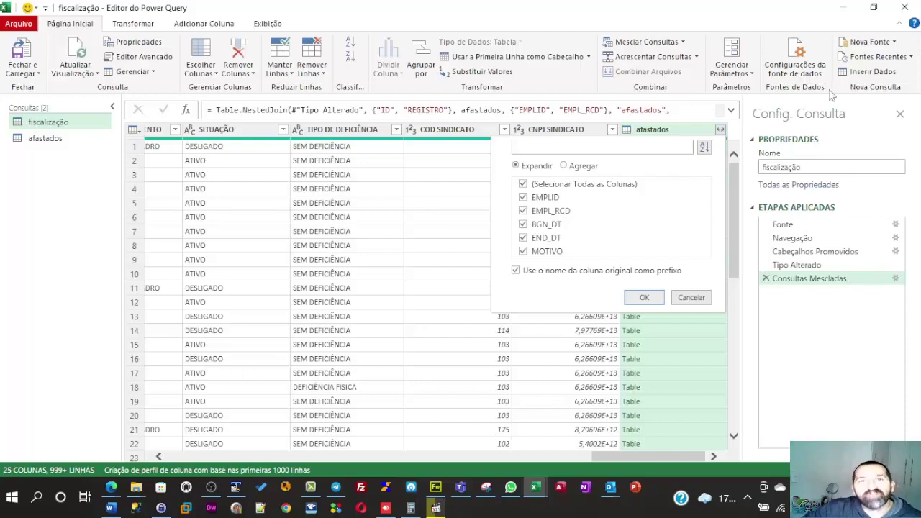
left_click(523, 197)
left_click(523, 210)
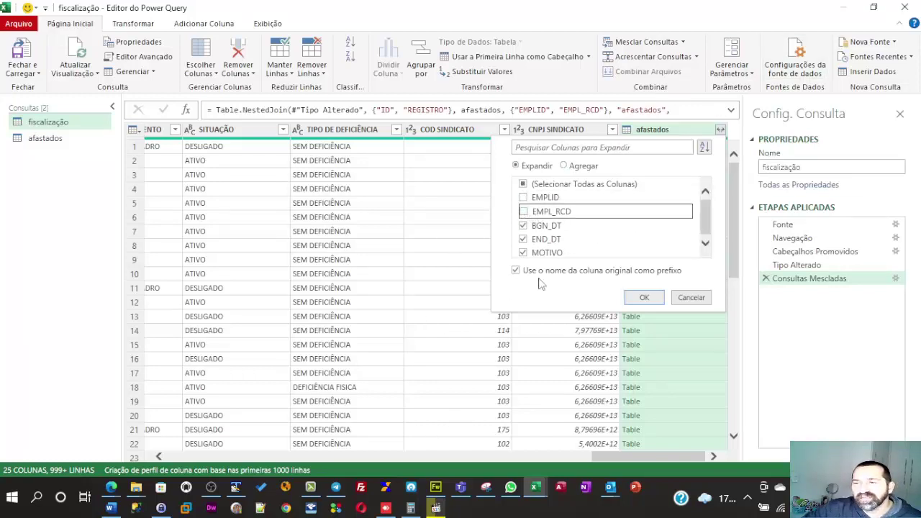
left_click(708, 244)
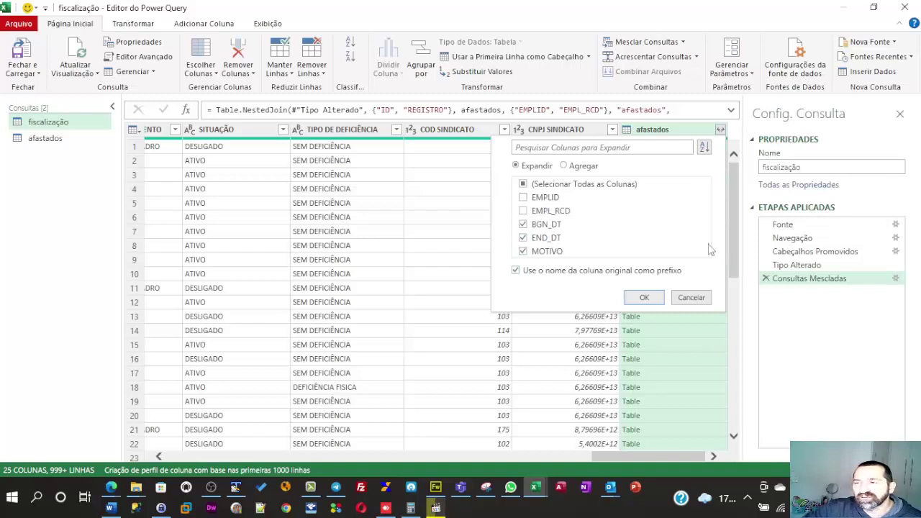
left_click(645, 299)
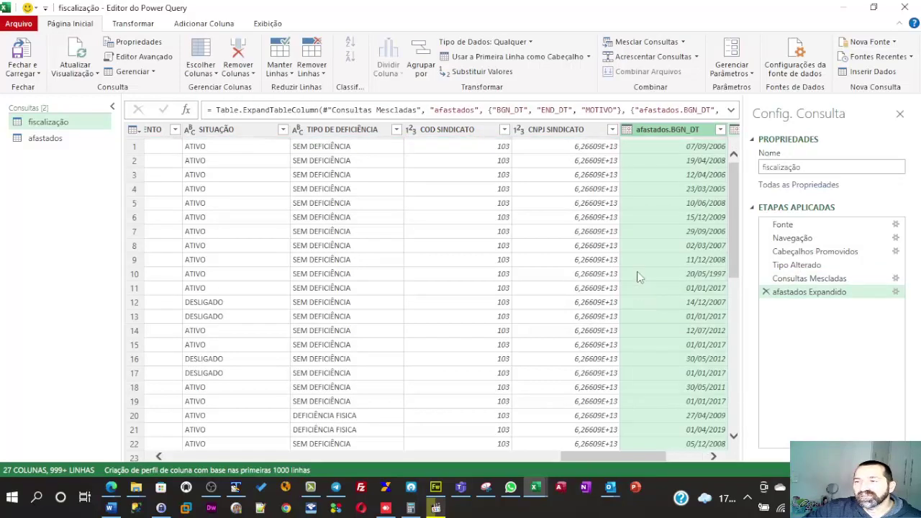
left_click(684, 456)
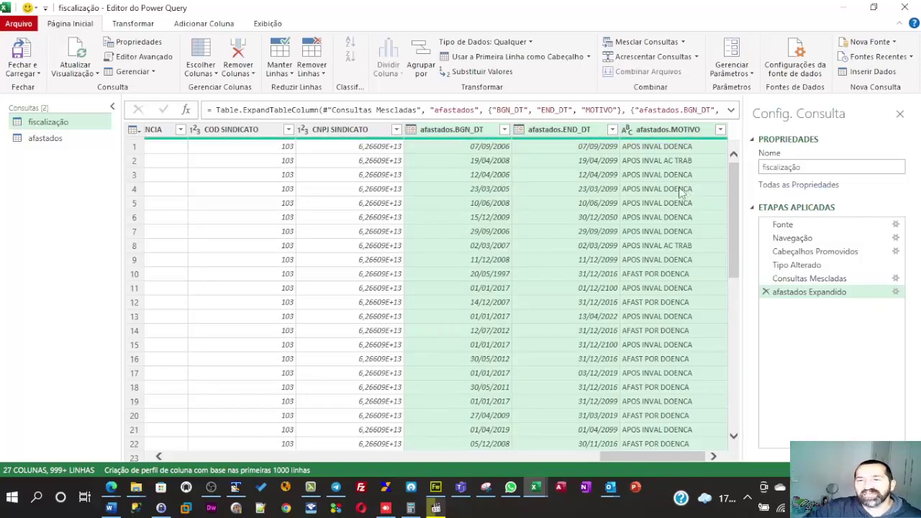
- Close and load the merged query back to the workbook, and preview the fiscalização query's data
left_click(38, 75)
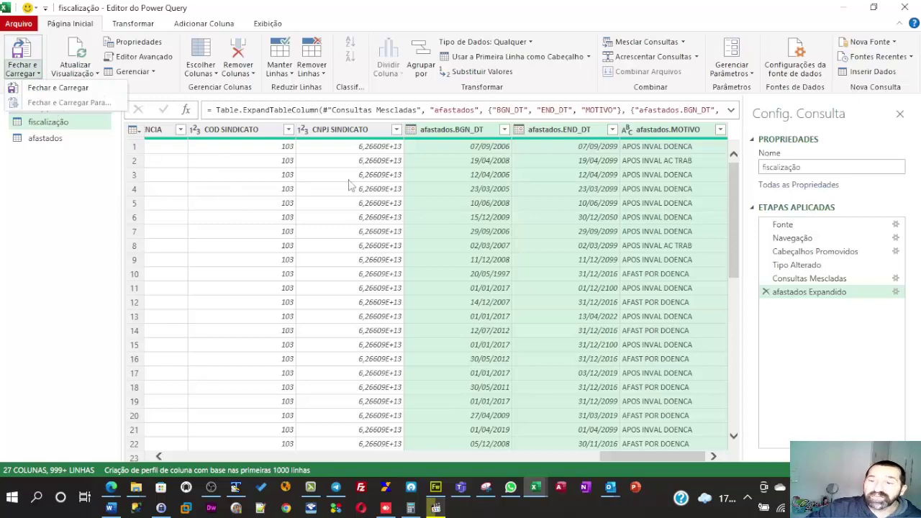
left_click(41, 89)
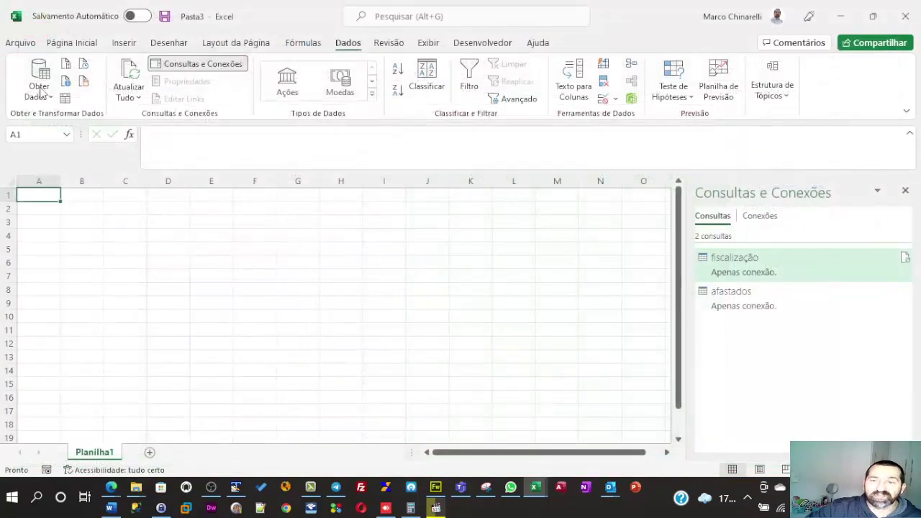
left_click(769, 282)
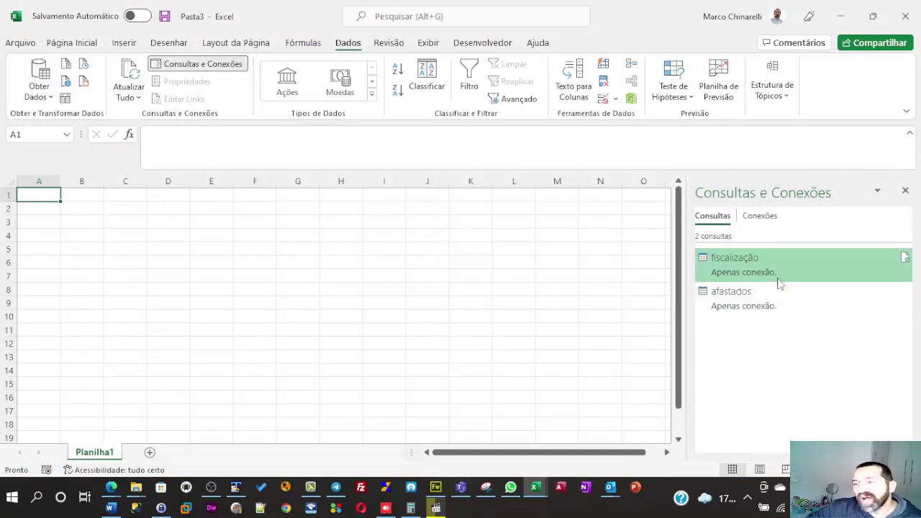
mouse_move(735, 259)
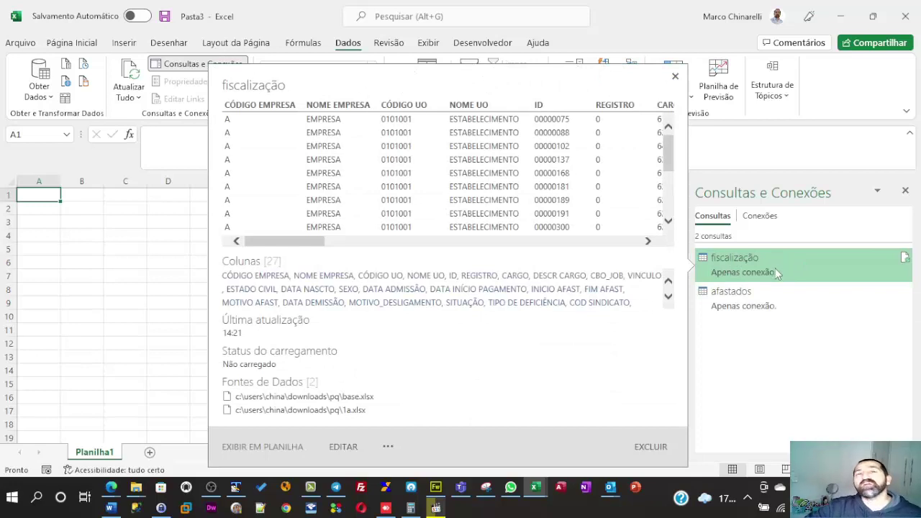
- Load the fiscalização query as a table into the existing worksheet at cell A1, and close the queries pane
left_click(45, 218)
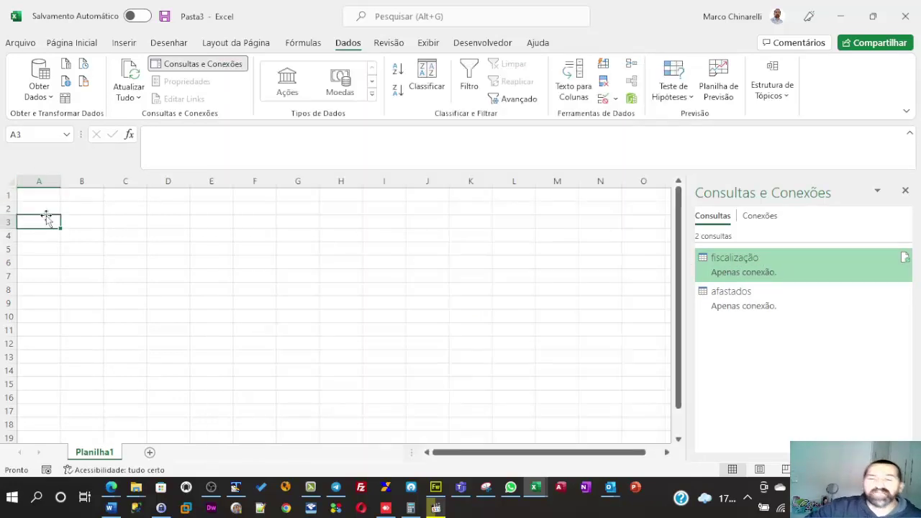
left_click(32, 196)
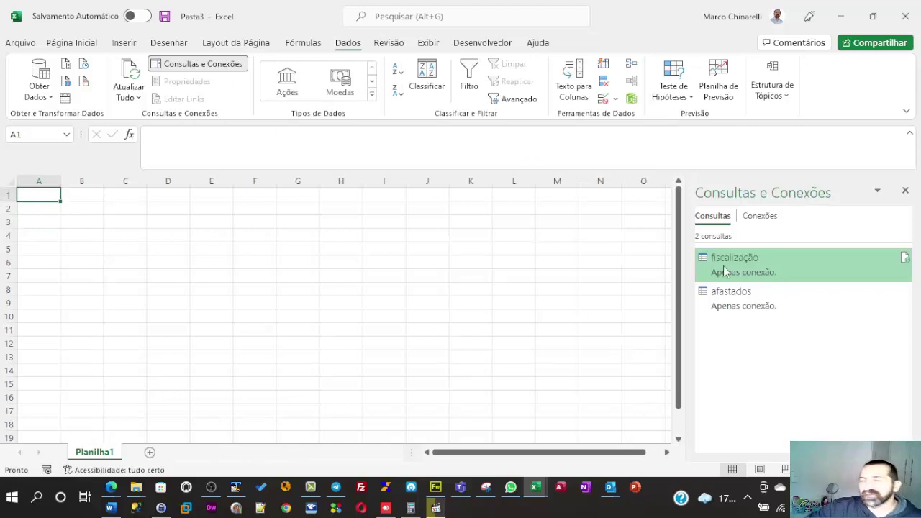
right_click(724, 271)
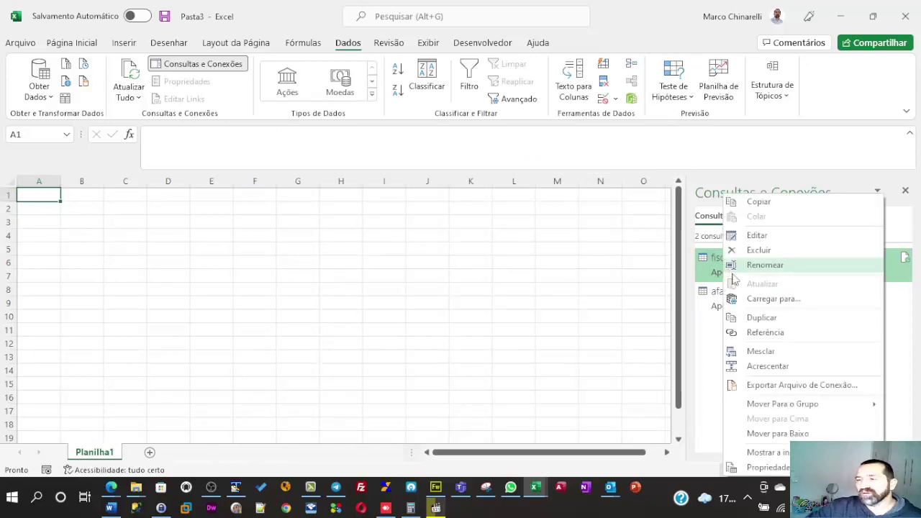
left_click(776, 301)
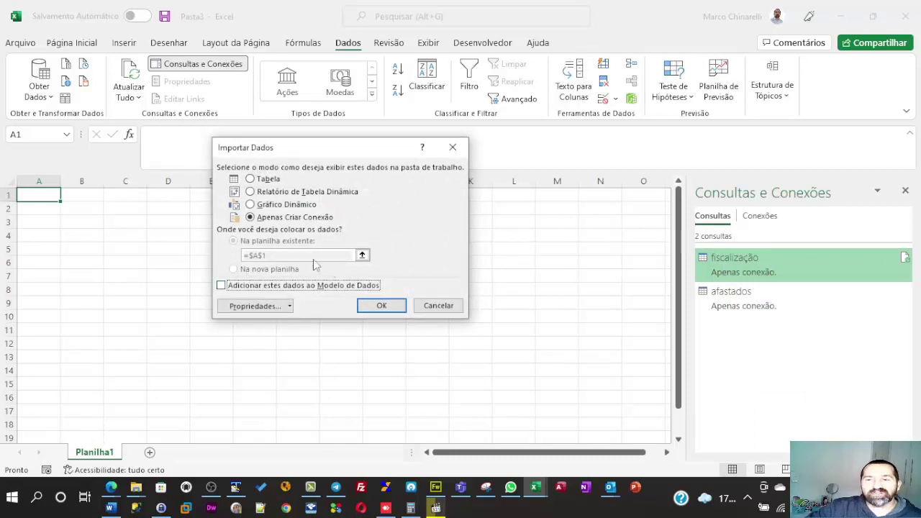
left_click(252, 179)
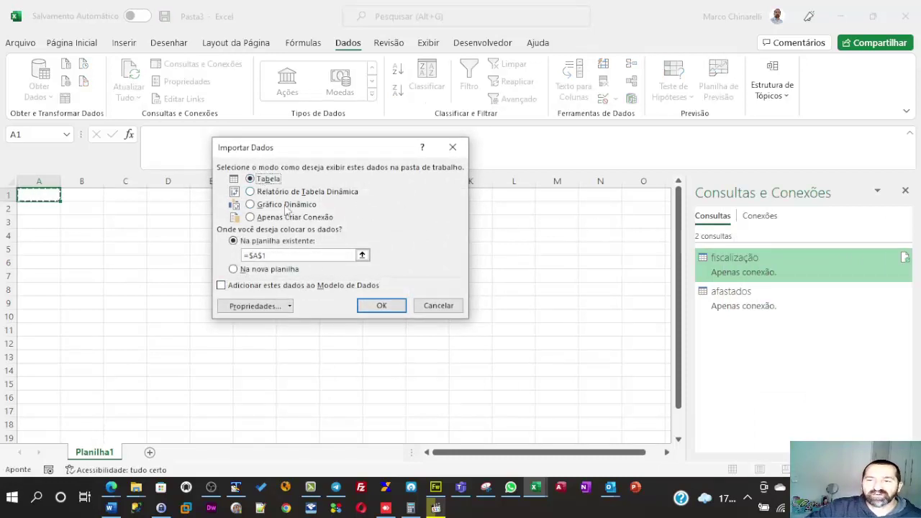
left_click(381, 306)
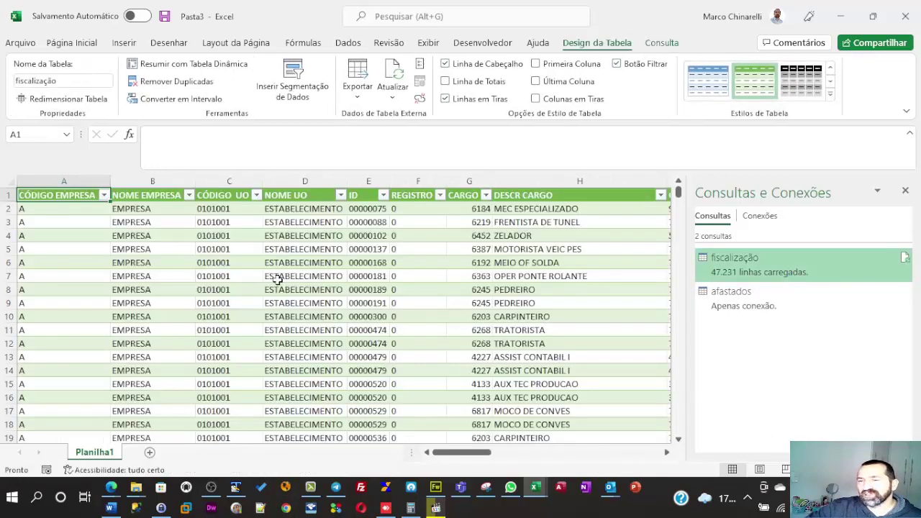
left_click(906, 191)
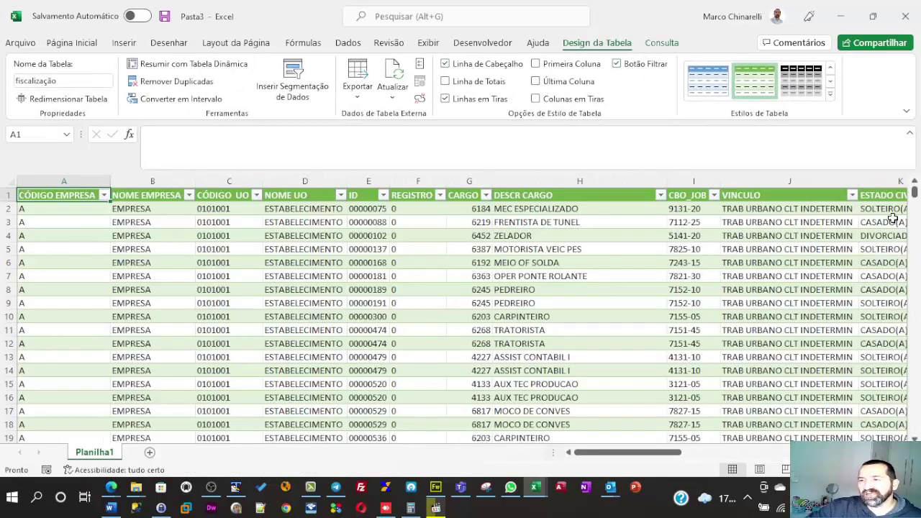
- Examine the expanded afastados BGN_DT, END_DT and MOTIVO columns against the other columns of the loaded table
scroll(553, 283, "right", 10)
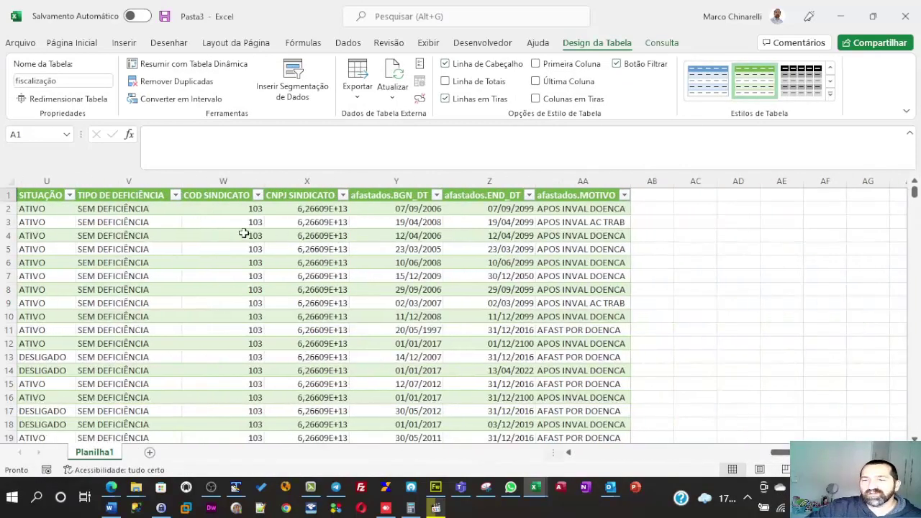
left_click_drag(395, 181, 584, 175)
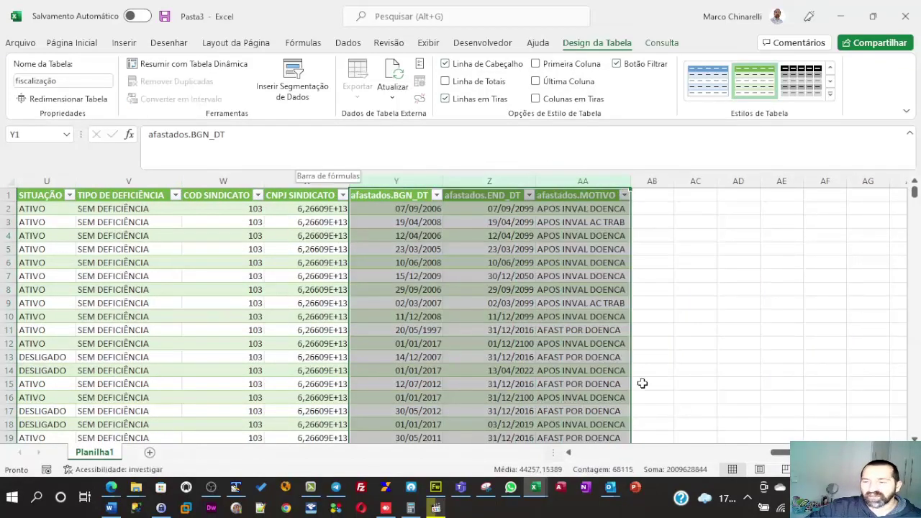
left_click(599, 455)
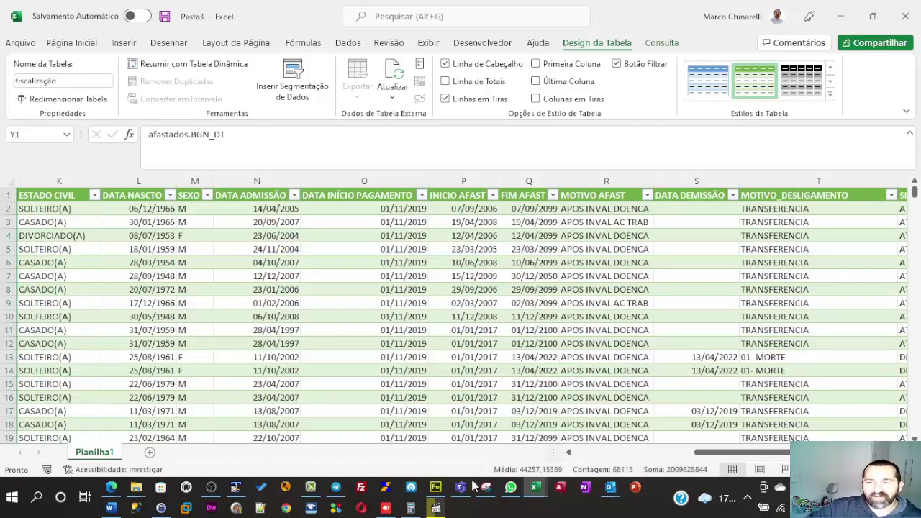
left_click(597, 452)
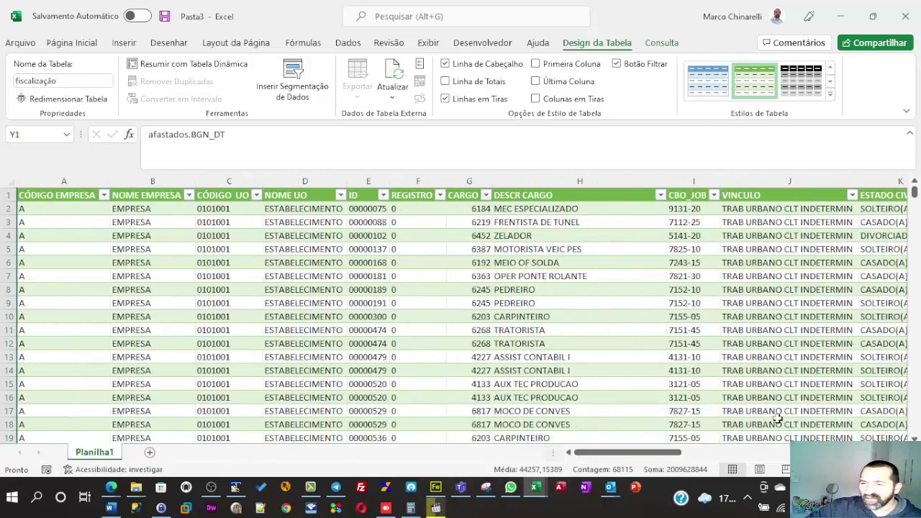
scroll(509, 323, "down", 2)
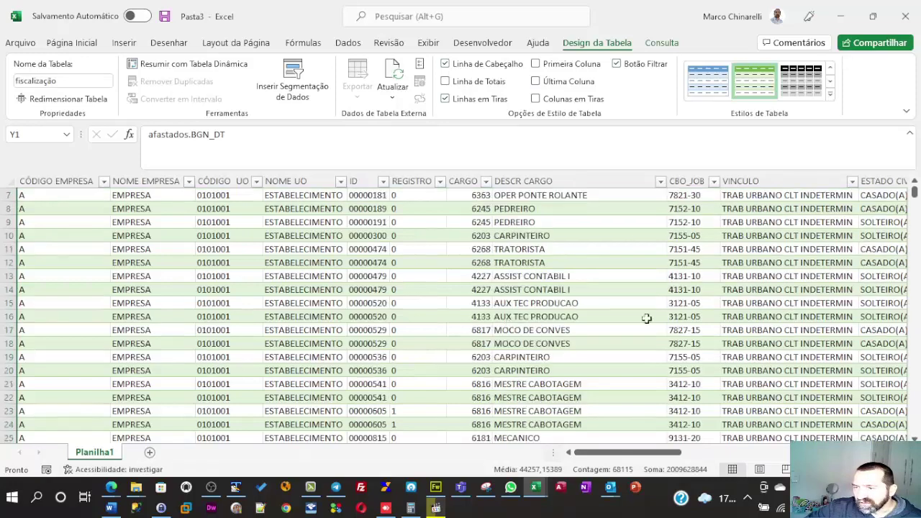
scroll(403, 328, "up", 2)
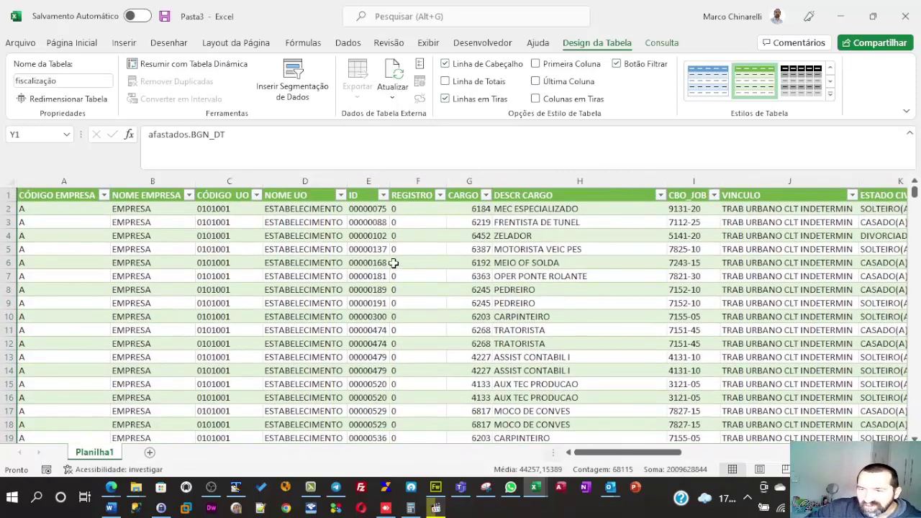
- Compare the ID, REGISTRO and afastados leave dates of the repeated employee in rows 11 and 12
left_click_drag(370, 329, 559, 335)
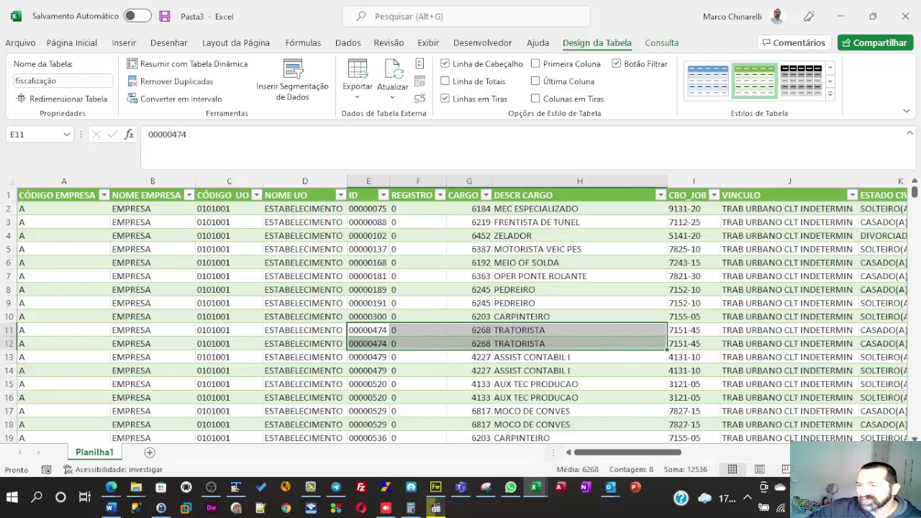
left_click(838, 451)
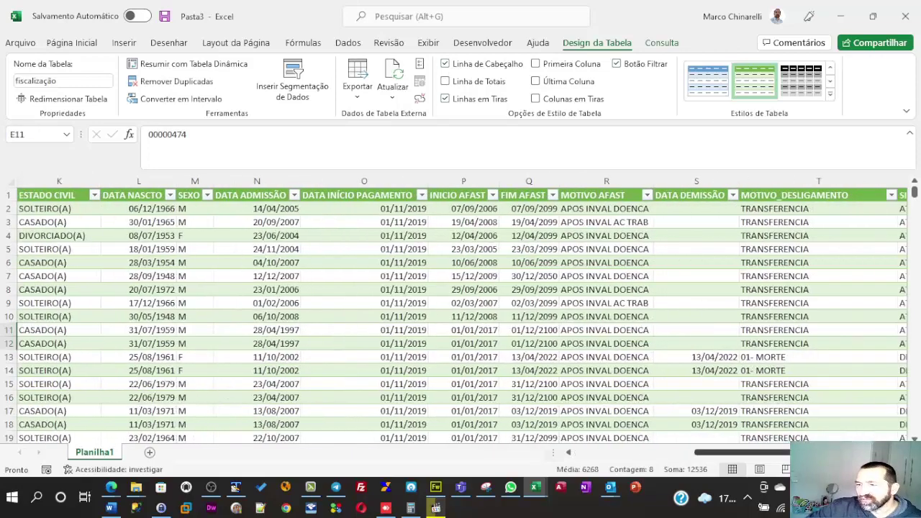
left_click(587, 452)
left_click(370, 329)
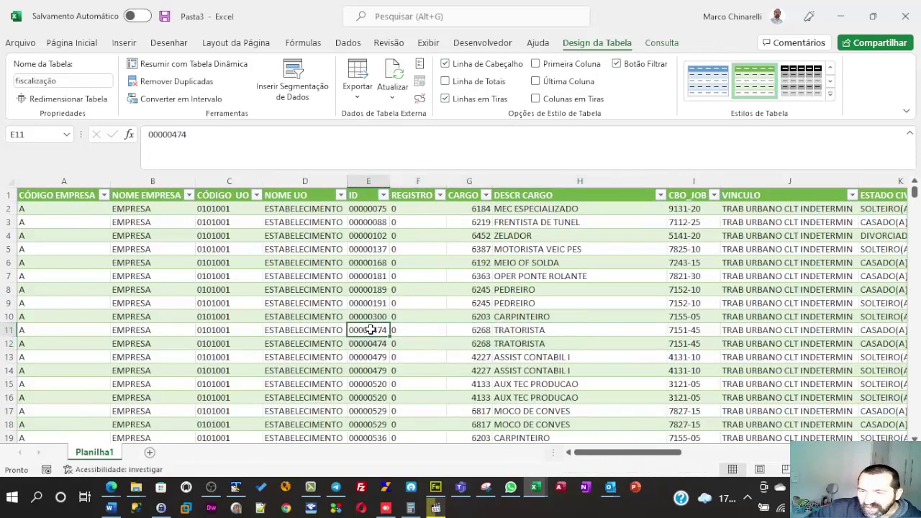
left_click_drag(370, 330, 425, 349)
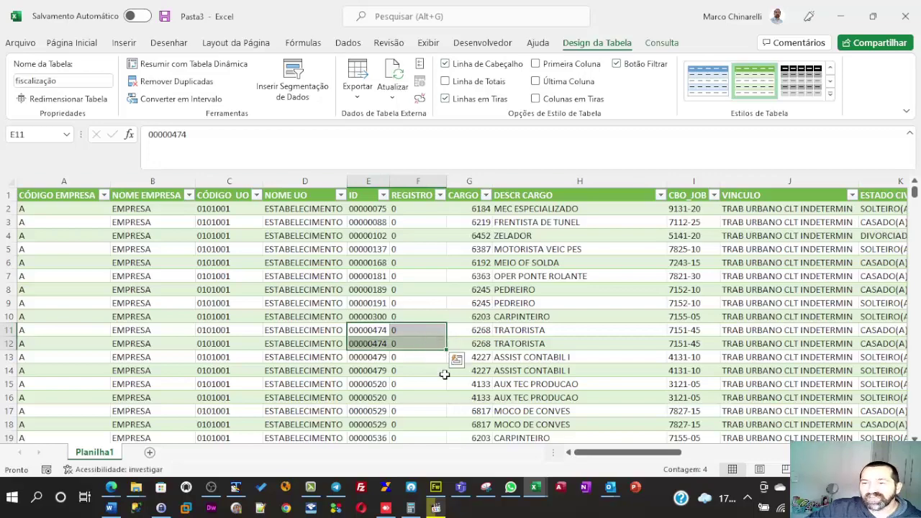
left_click(852, 452)
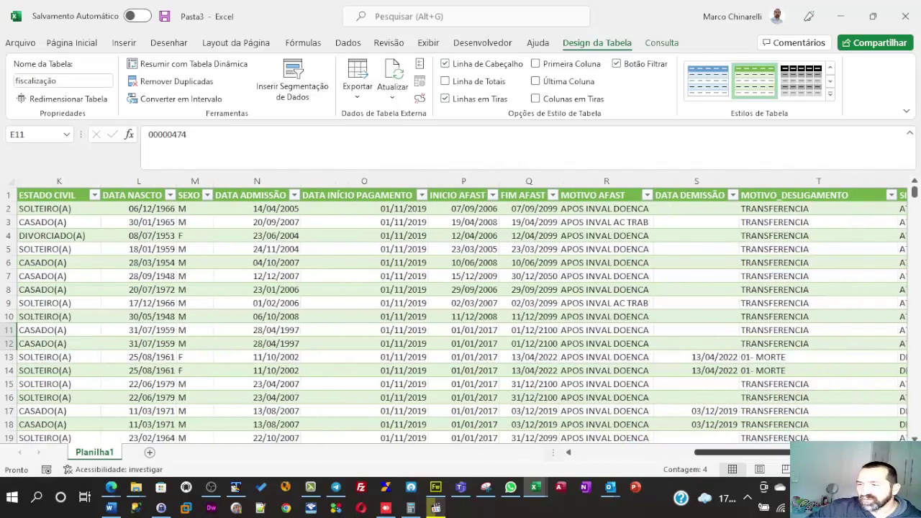
left_click(852, 453)
left_click_drag(493, 316, 428, 337)
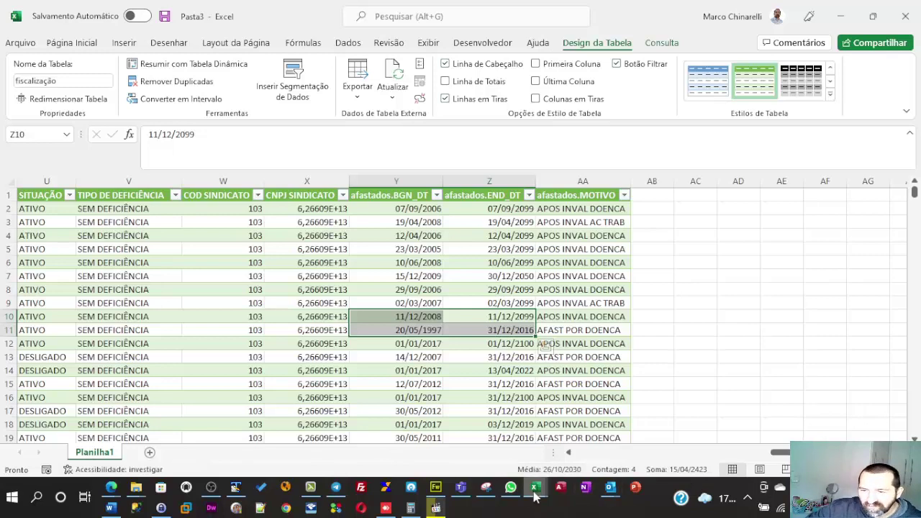
- Open the source workbook base.xlsx from the pq folder in File Explorer
left_click(136, 487)
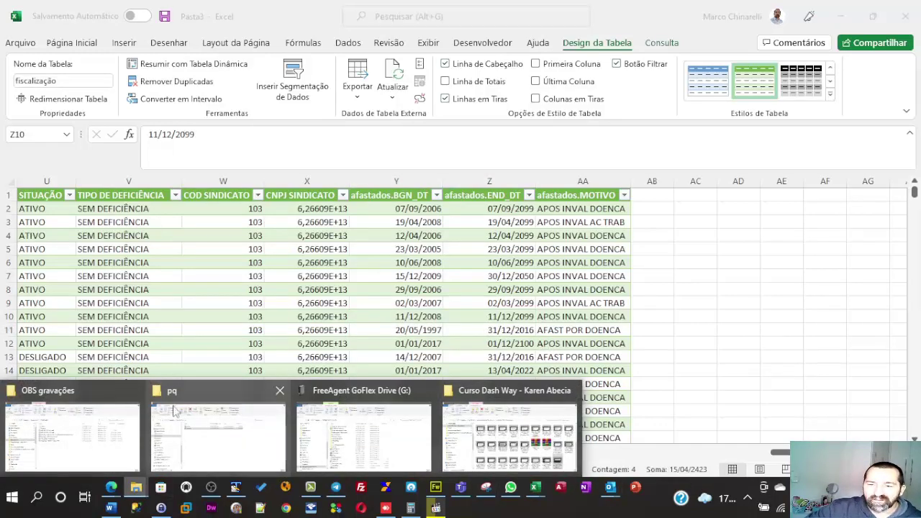
left_click(202, 433)
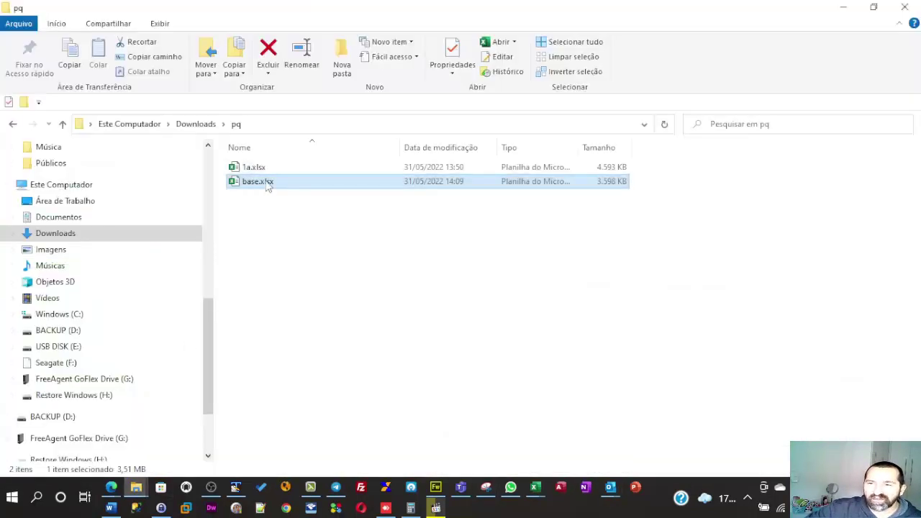
double_click(267, 184)
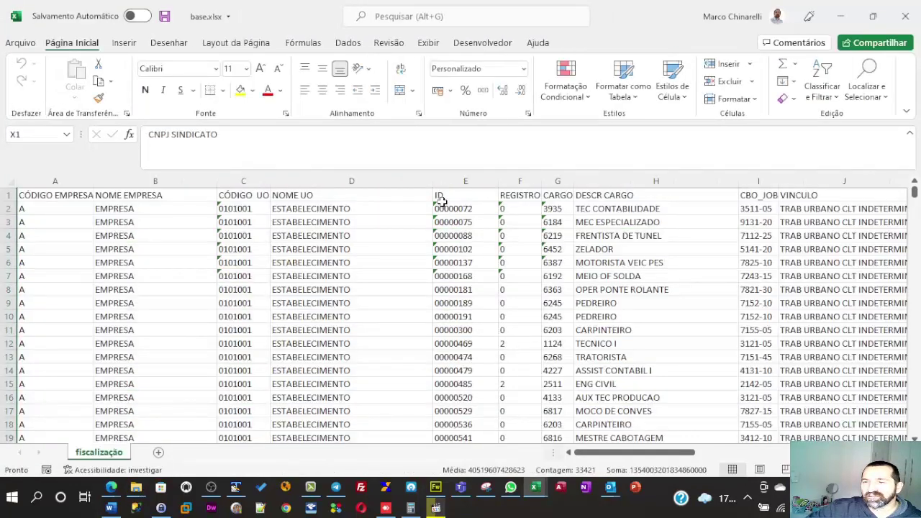
- Add filters to the header row of base.xlsx and filter the ID column to the employee ID repeated in the merged table
left_click(439, 197)
left_click(824, 92)
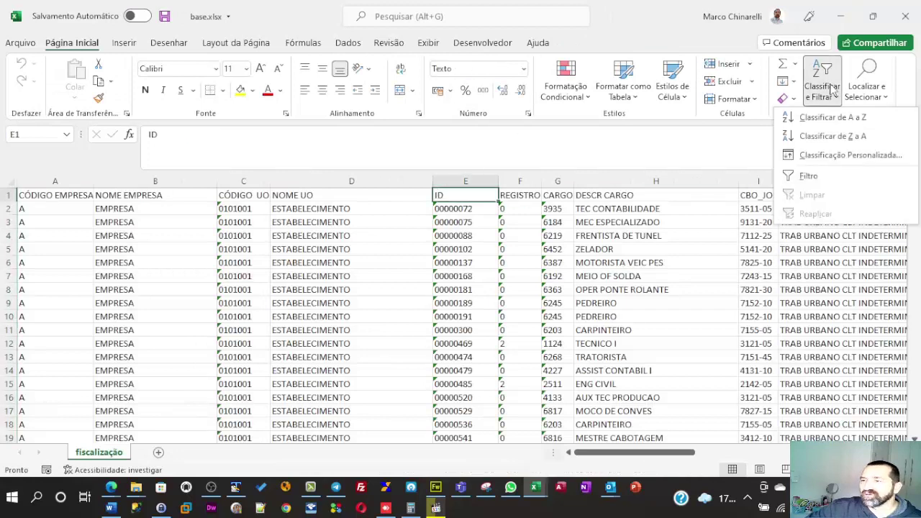
left_click(808, 177)
left_click(493, 196)
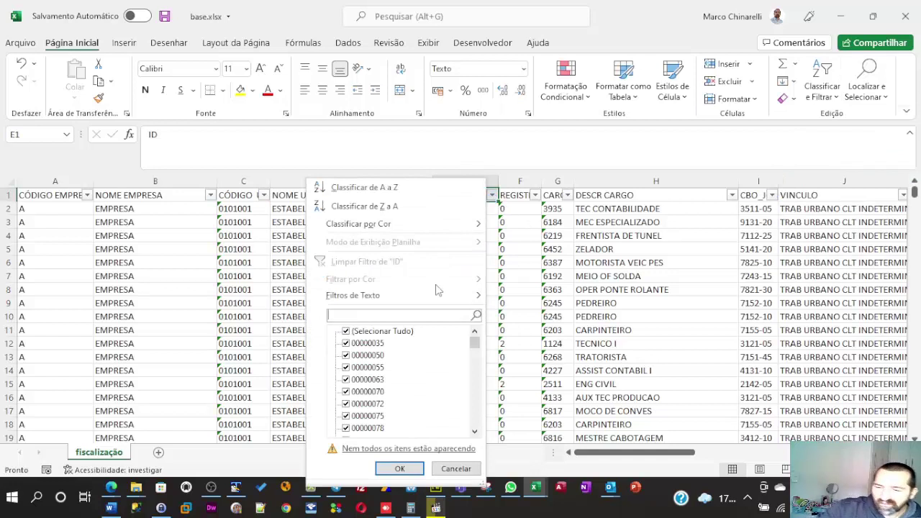
type("474")
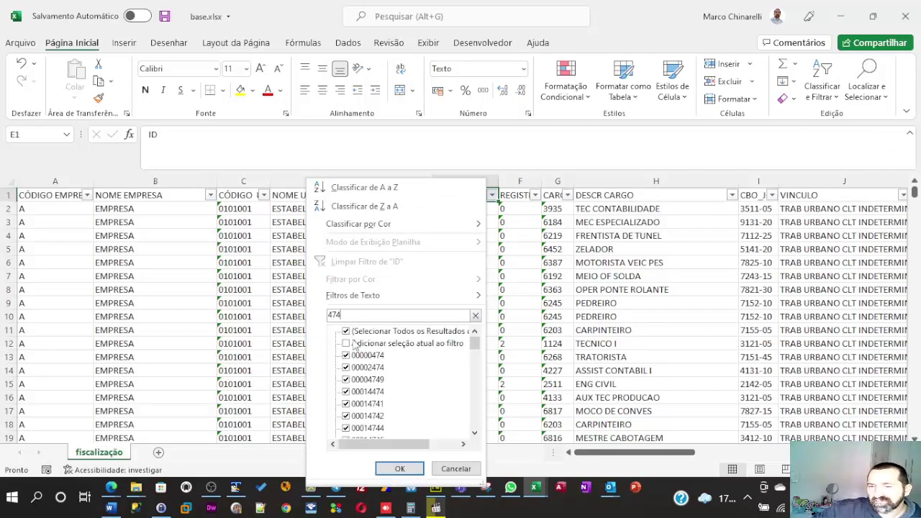
left_click(350, 332)
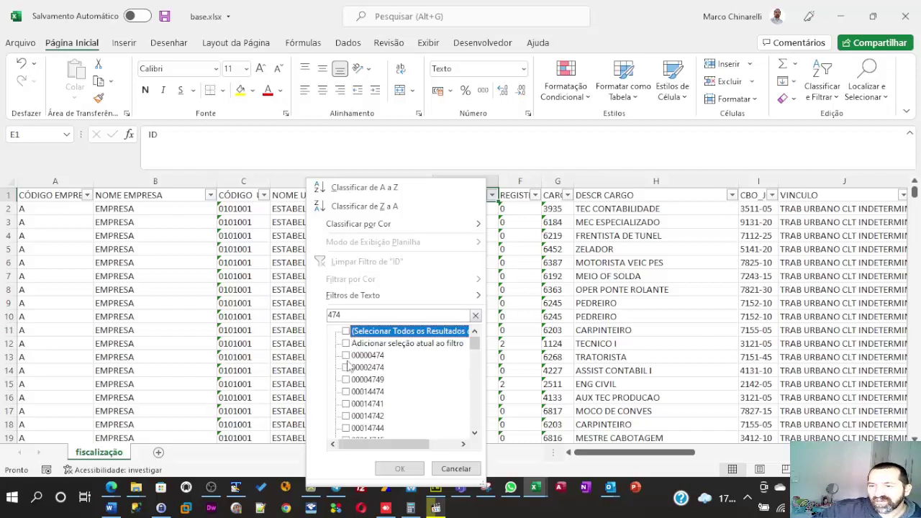
left_click(347, 356)
left_click(400, 468)
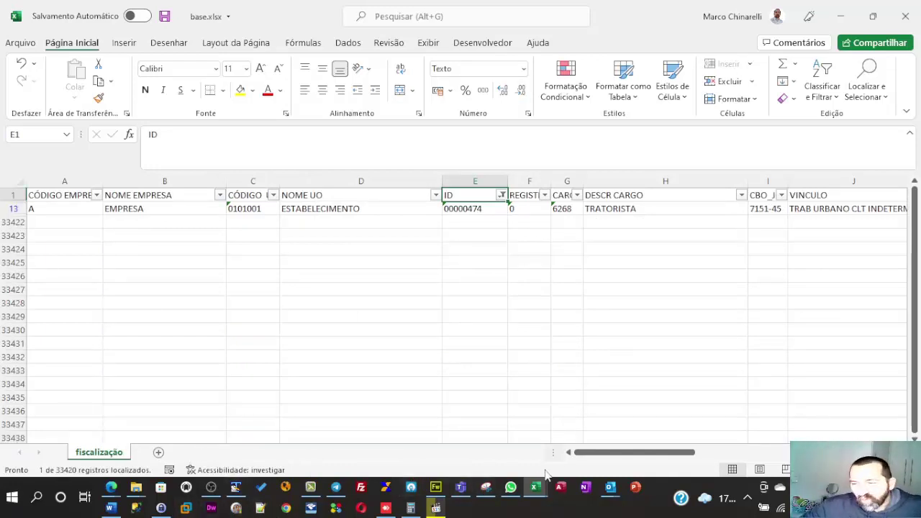
- Switch back to the Pasta3 workbook and filter the merged table's ID column to the same employee ID
left_click(530, 491)
left_click(563, 433)
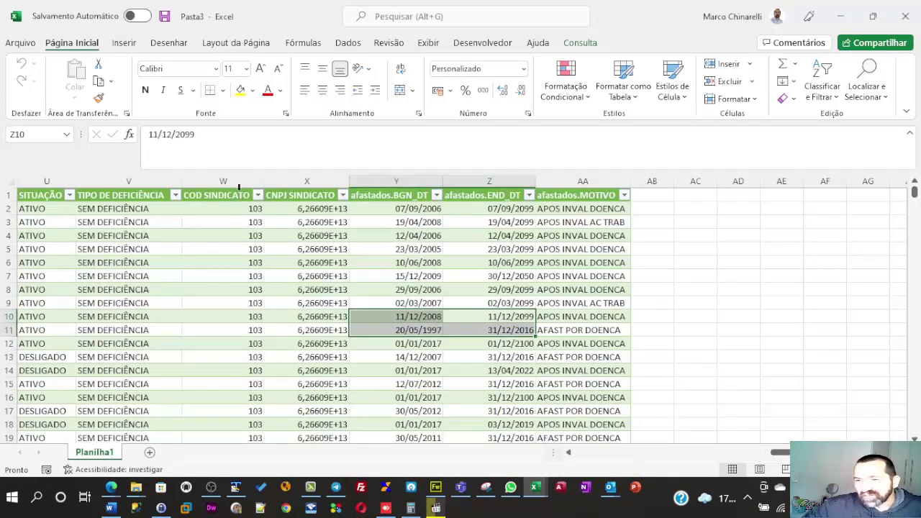
scroll(616, 449, "left", 15)
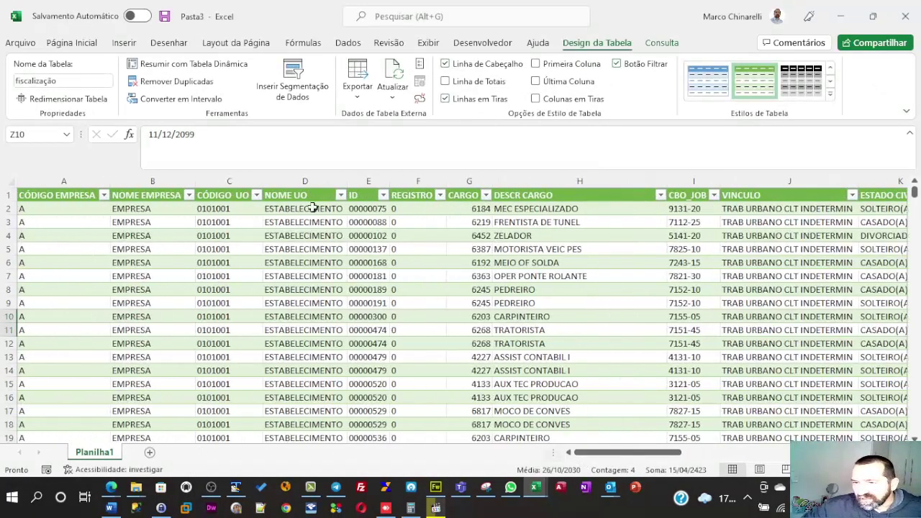
left_click(383, 195)
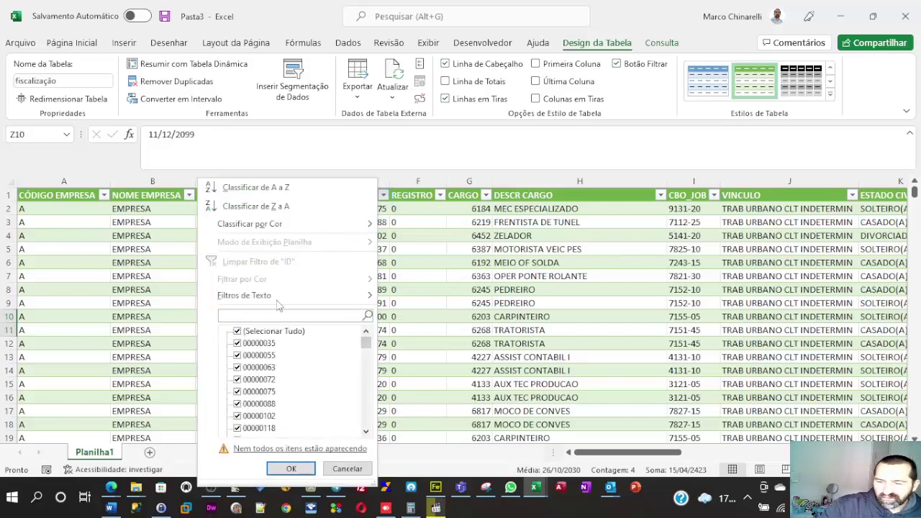
type("0000")
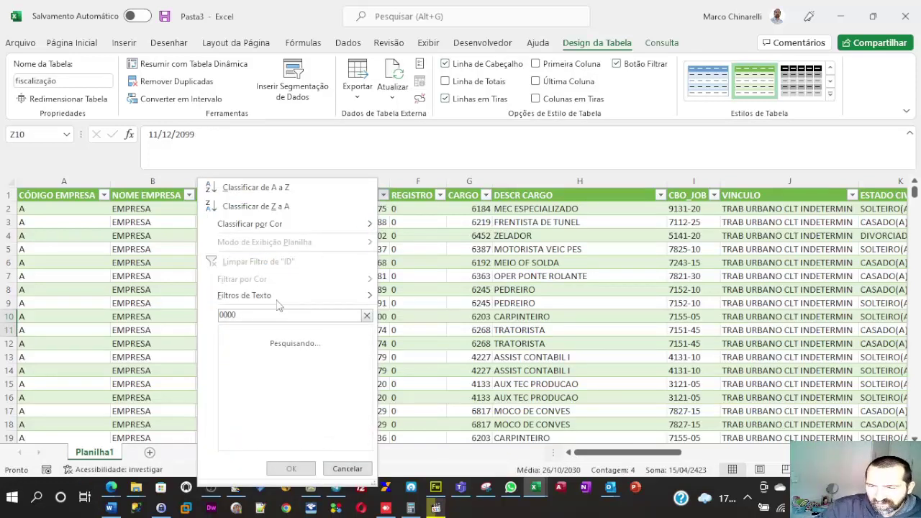
type("0474")
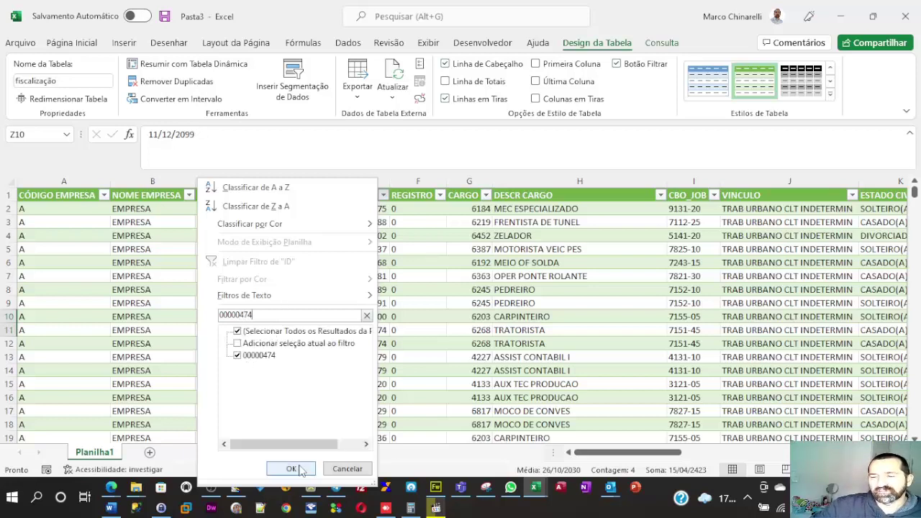
left_click(290, 468)
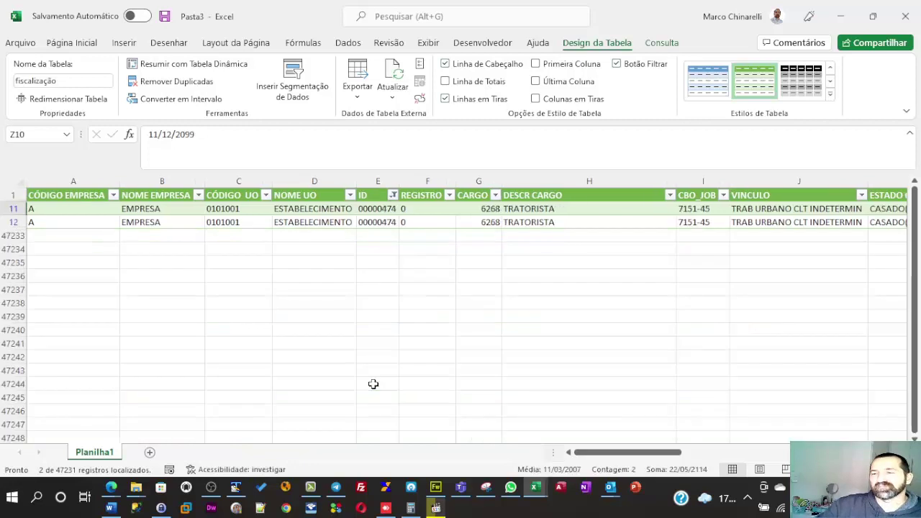